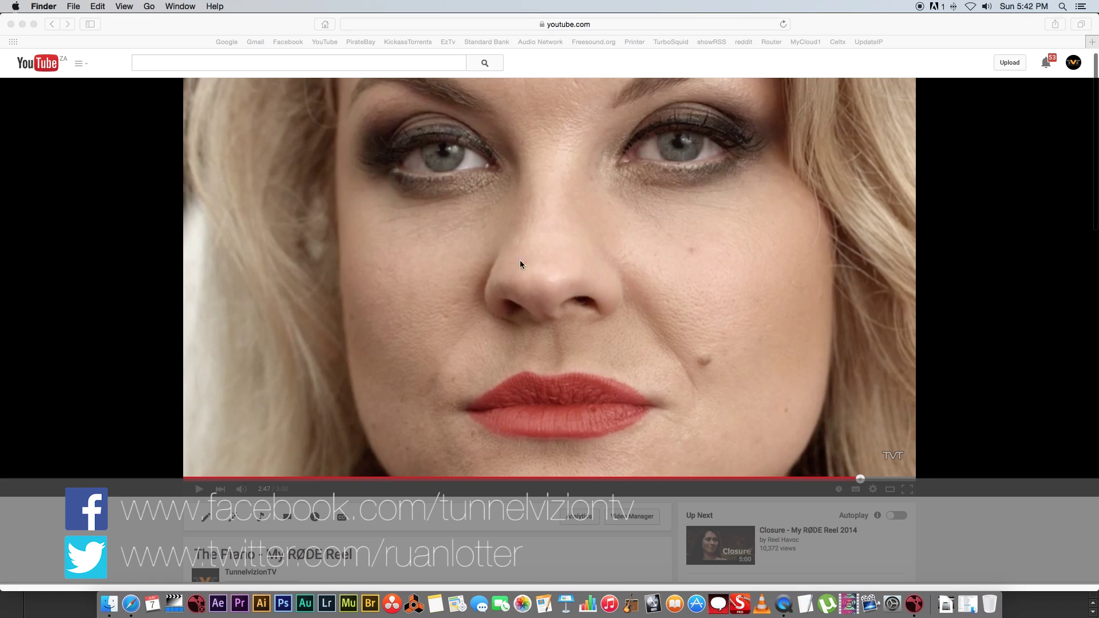
Step: Play a moment of the finished close-up near the end of the online video and pause it
click(200, 492)
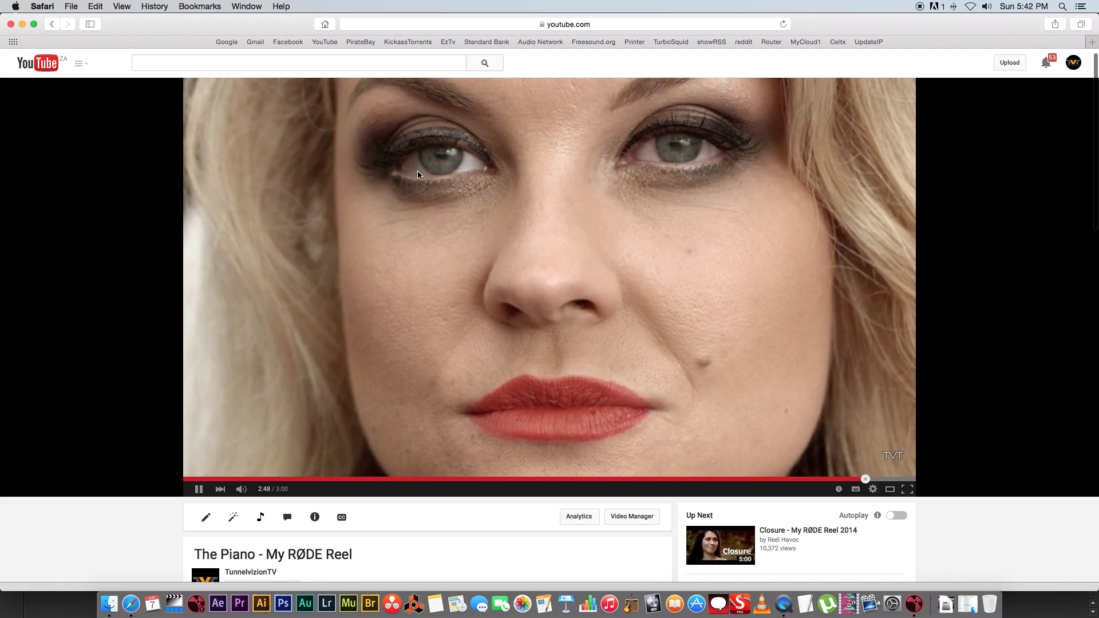
click(279, 347)
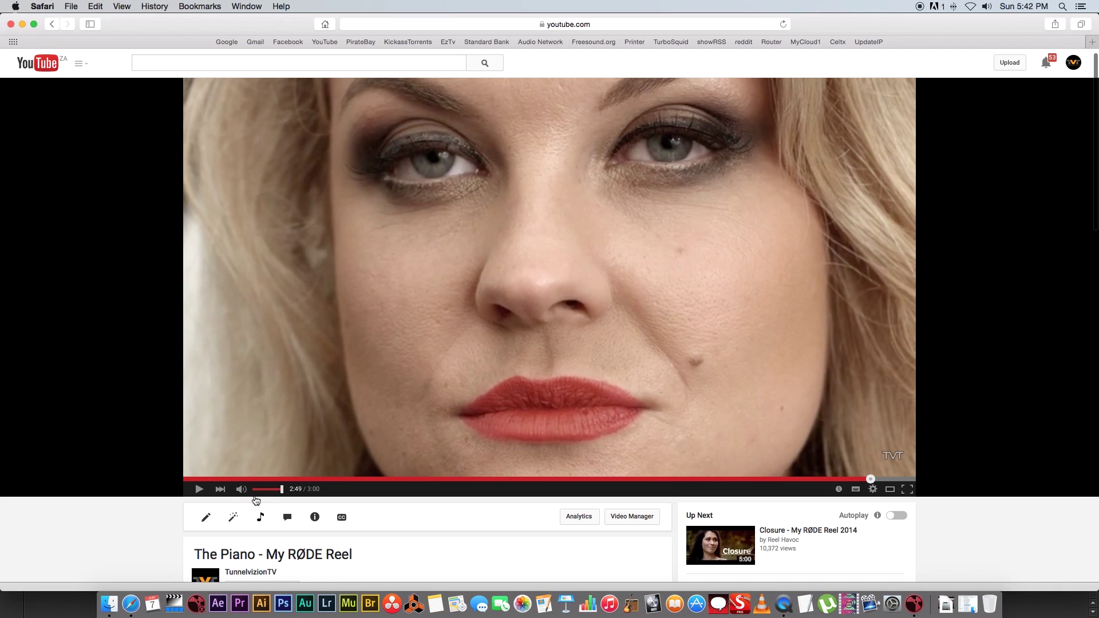
Step: Switch to Nuke and bring the Eyes HD.mov and Reflection HD.mov clips from Finder into the Node Graph
key(super+Tab)
key(super+Tab)
key(super+Tab)
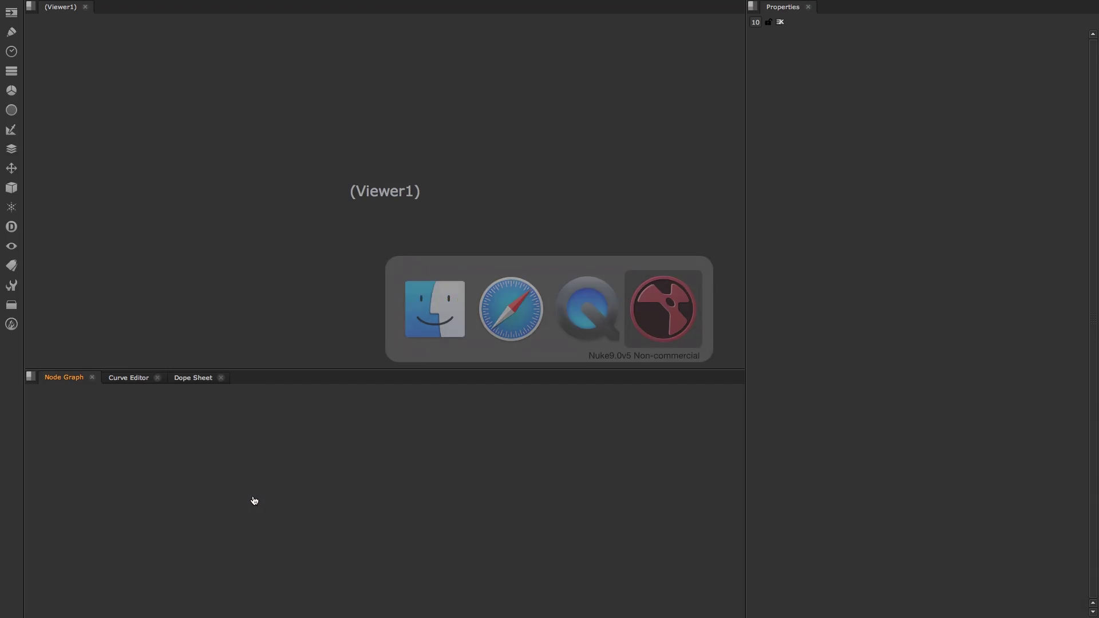
key(super+Tab)
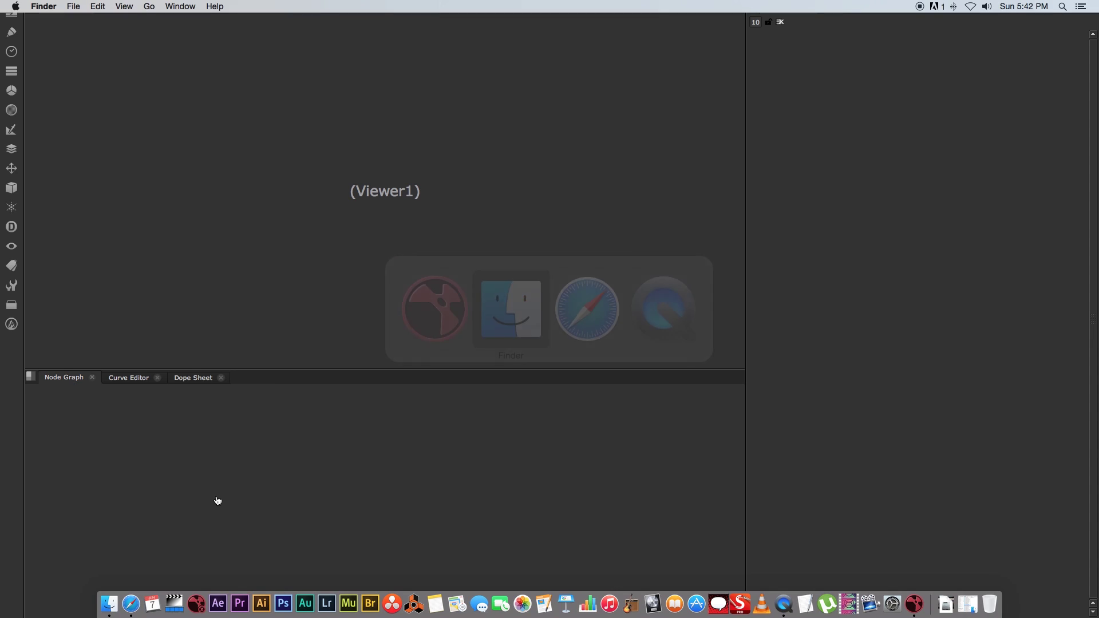
click(112, 599)
drag(634, 170, 183, 541)
click(114, 473)
click(234, 505)
drag(198, 458, 398, 417)
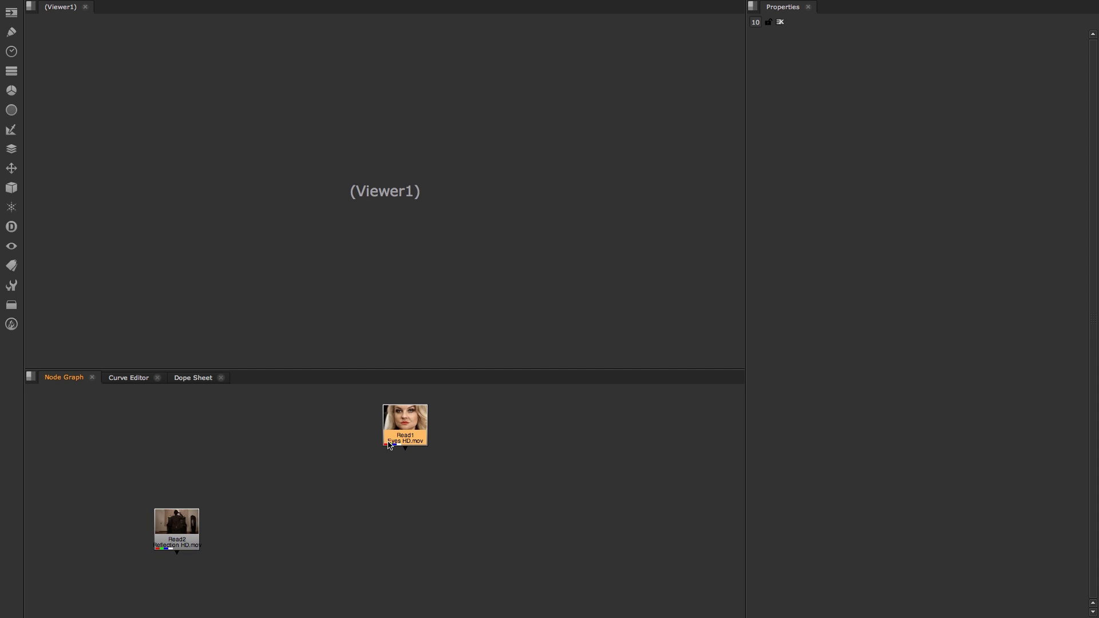
Step: Show the Eyes HD.mov clip fitted in the viewer, and space out the viewer and Reflection HD.mov nodes
key(1)
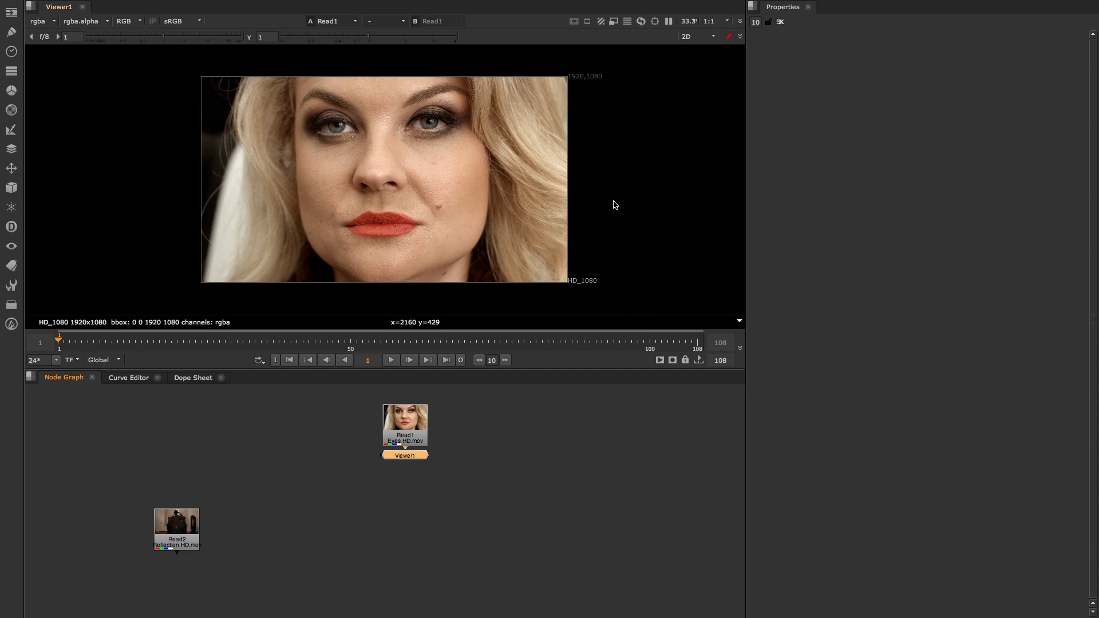
key(f)
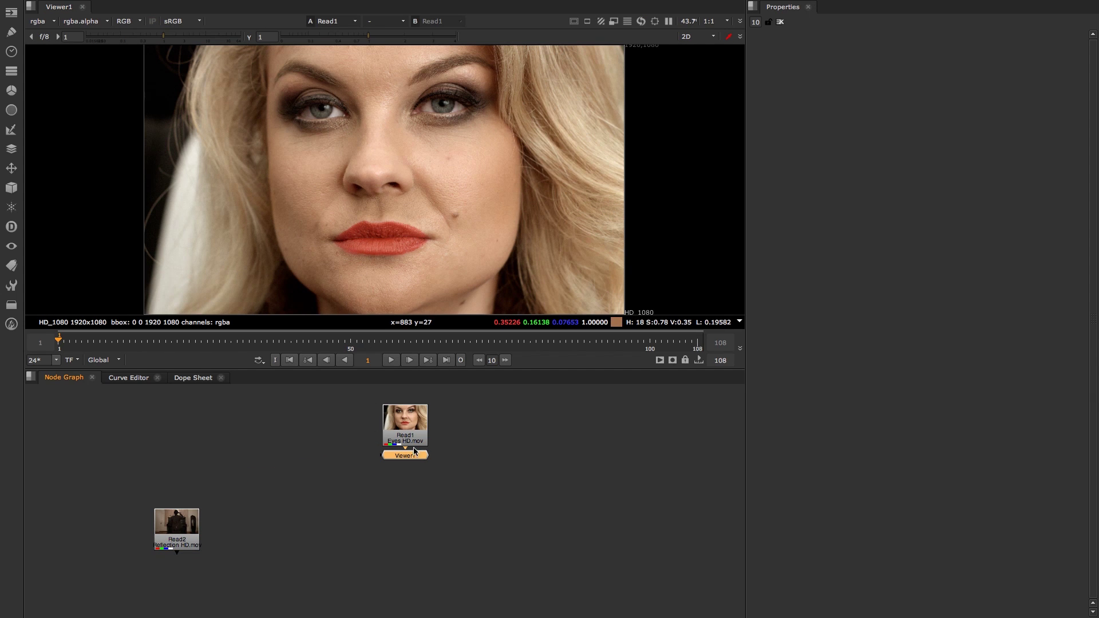
drag(411, 459, 417, 523)
drag(194, 535, 336, 462)
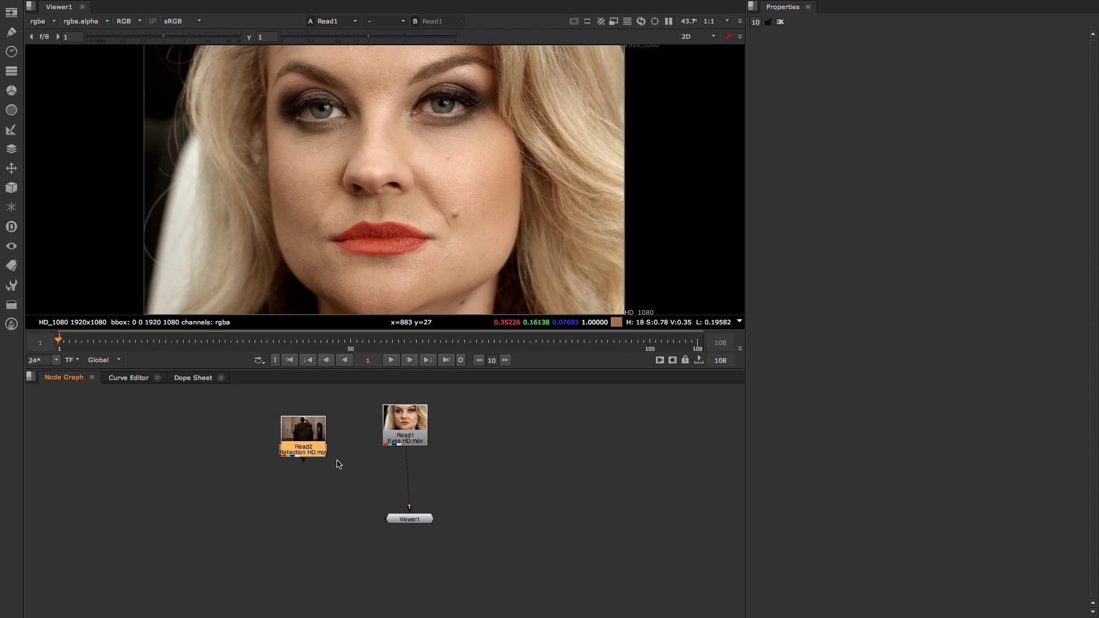
Step: View the Reflection HD.mov clip, playing part of it and scrubbing to frame 47
key(1)
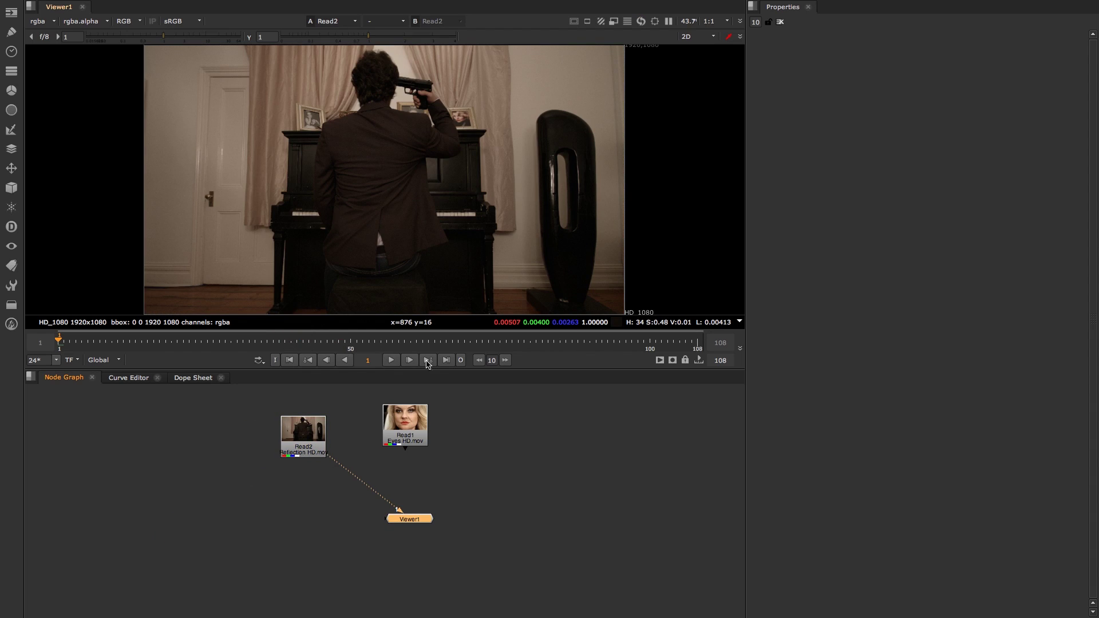
click(391, 361)
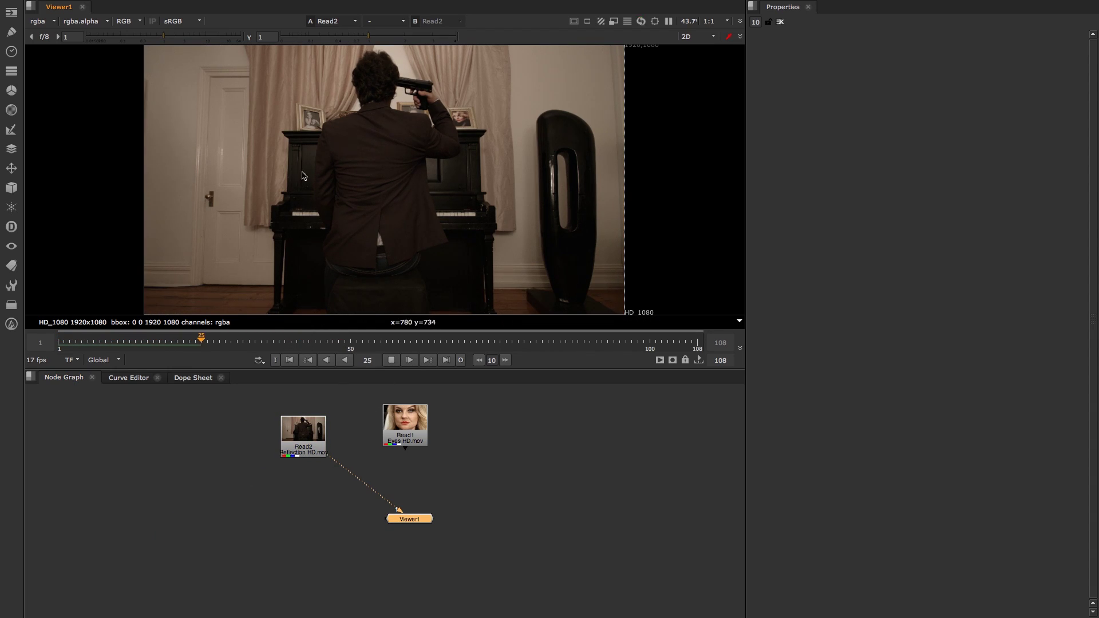
click(391, 360)
mouse_move(329, 350)
mouse_down()
mouse_move(351, 339)
mouse_move(622, 336)
mouse_move(332, 337)
mouse_up()
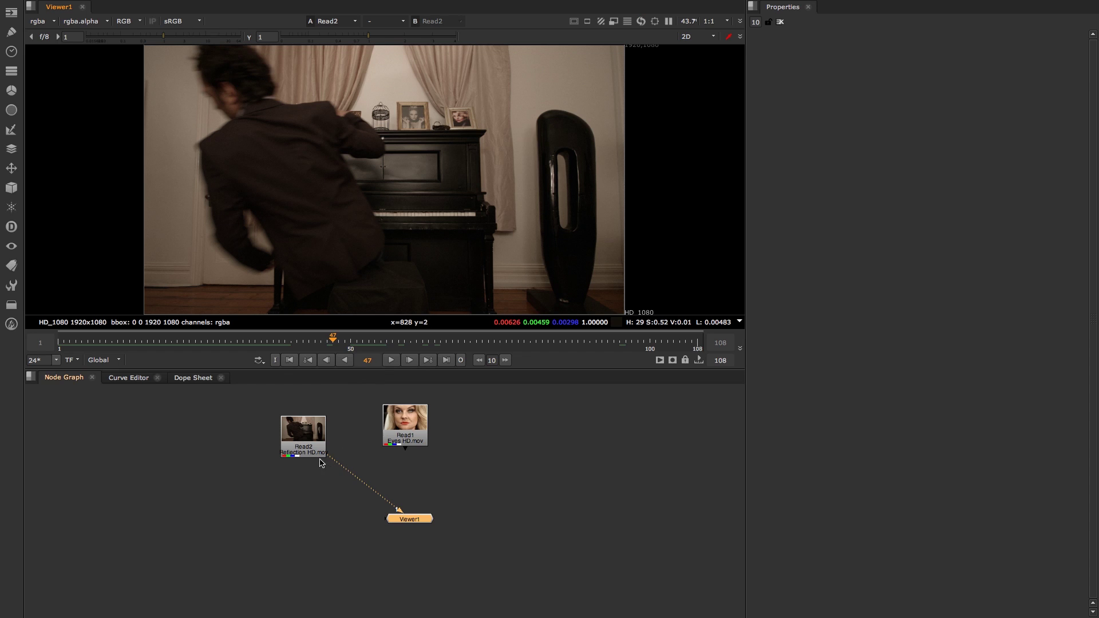
Step: Connect the viewer back to the Eyes HD.mov clip and rearrange the Reflection HD.mov and viewer nodes around it
drag(337, 462, 402, 425)
drag(309, 441, 252, 485)
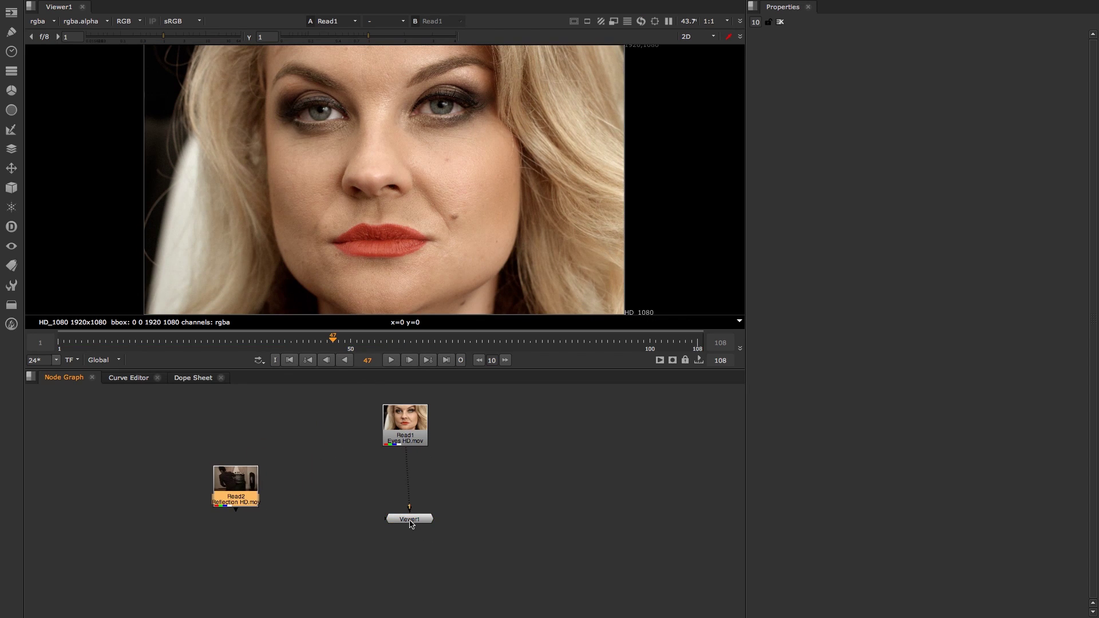
drag(411, 523, 407, 575)
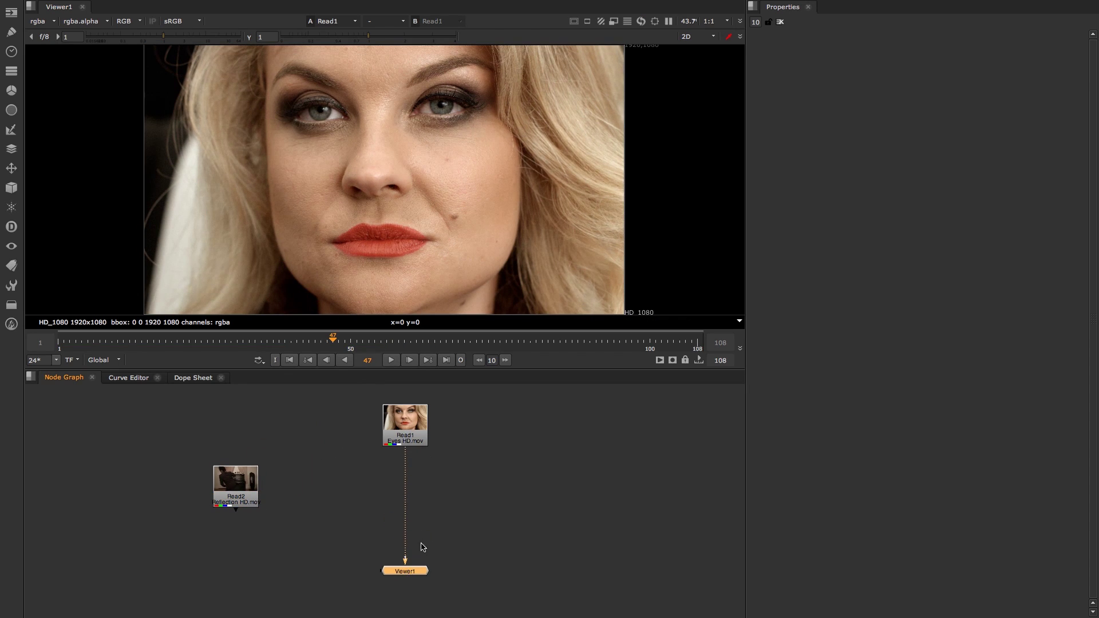
Step: Play through the Eyes HD.mov clip to examine the blink and eye movement, and return to frame 1
click(391, 360)
click(391, 360)
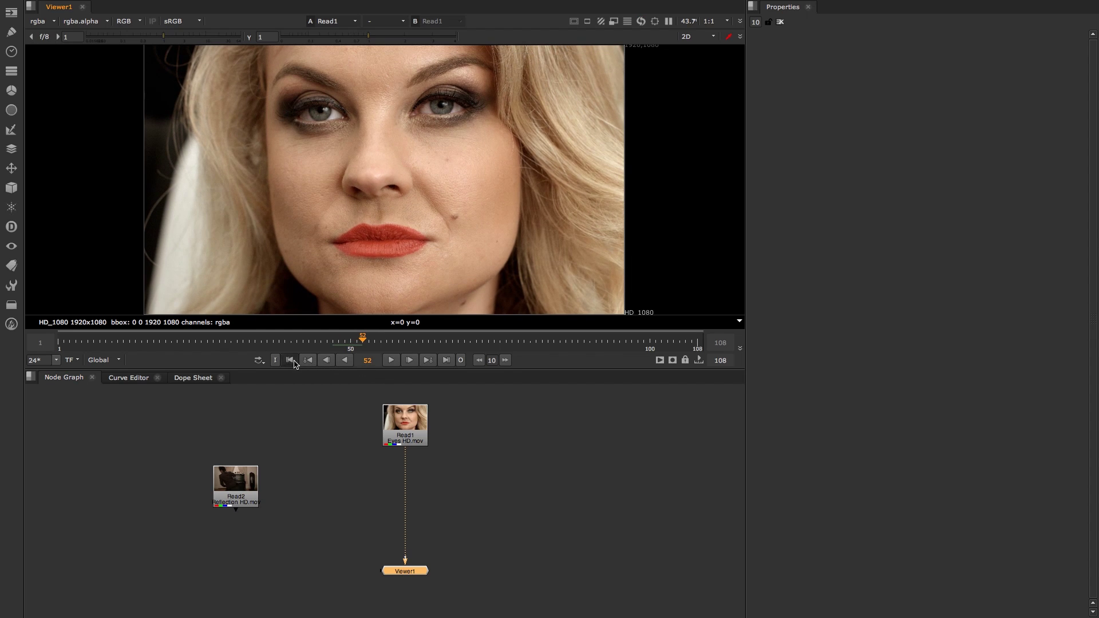
click(331, 339)
click(304, 342)
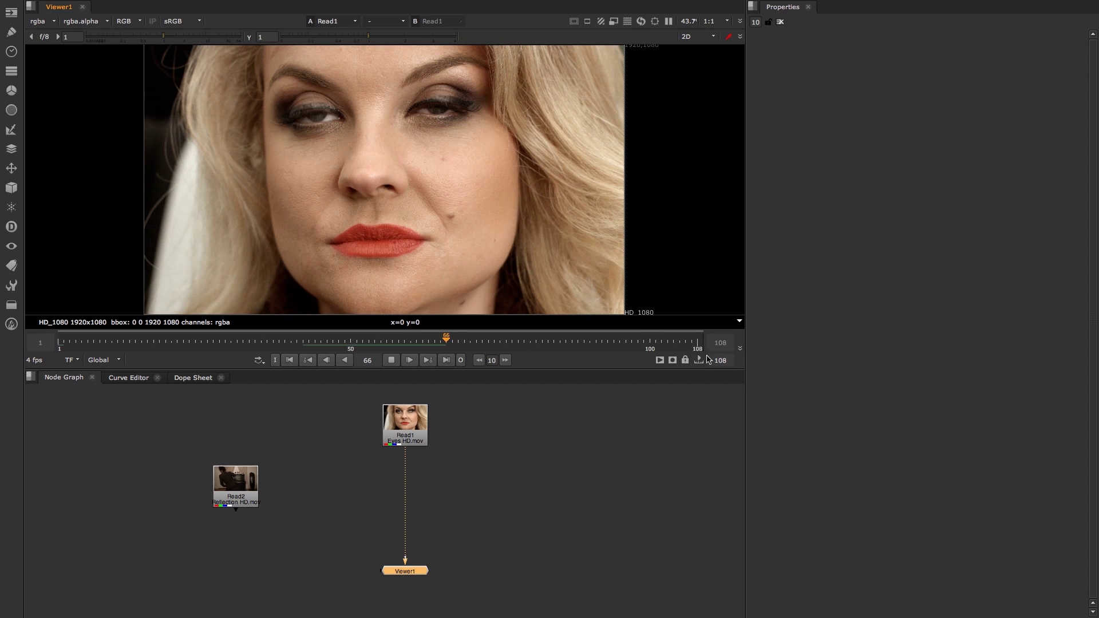
click(387, 361)
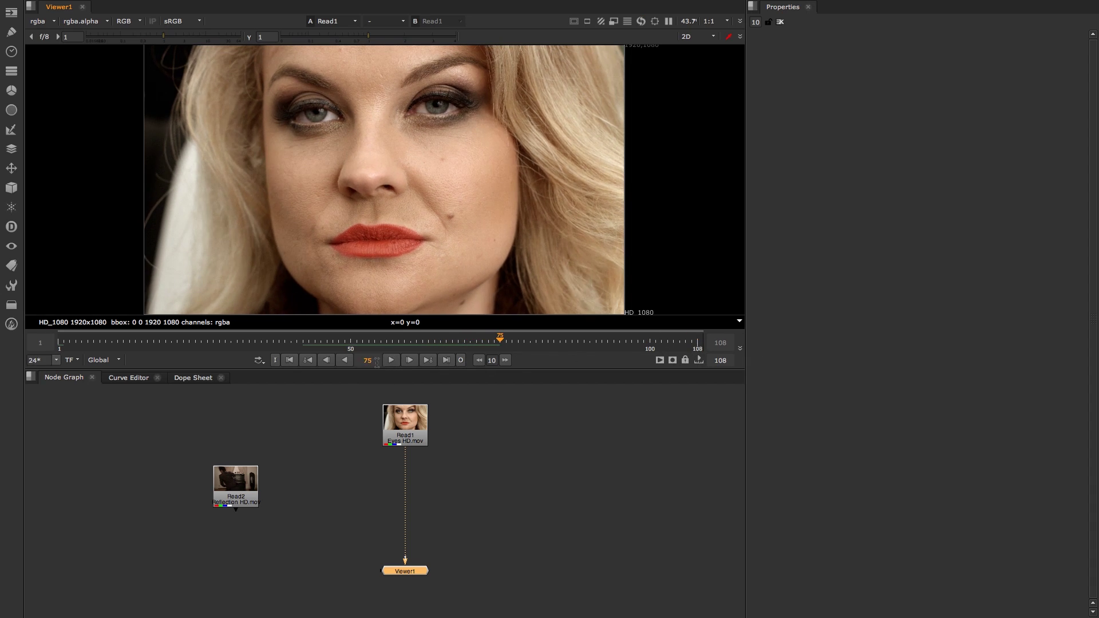
click(304, 362)
Step: Add an unconnected Roto node to the Node Graph beside the Eyes HD.mov clip
click(493, 457)
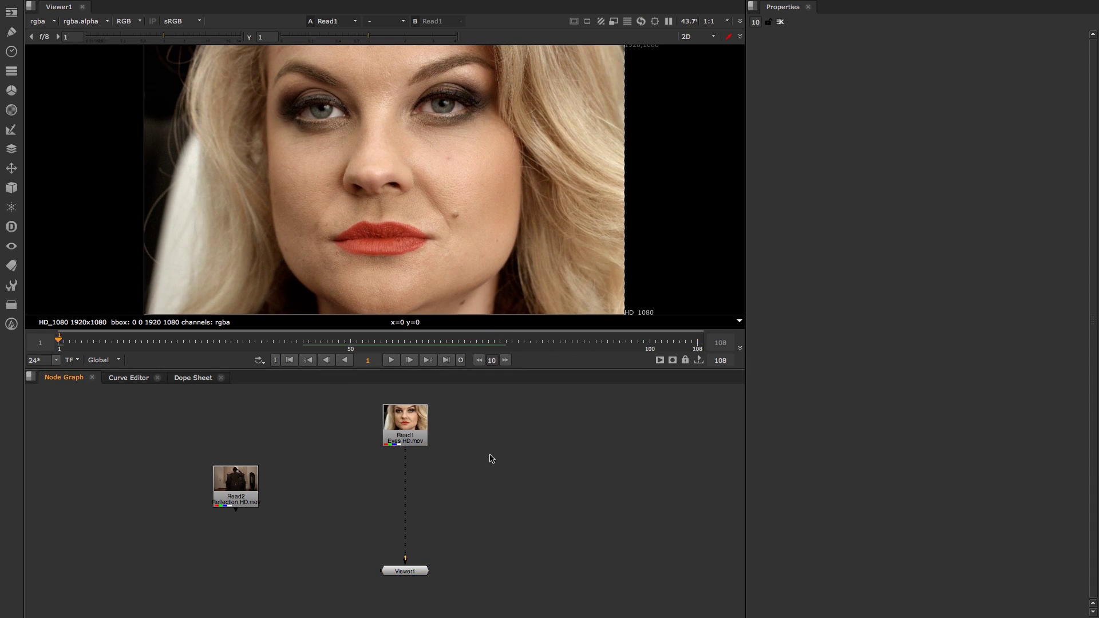
key(Tab)
text(rot)
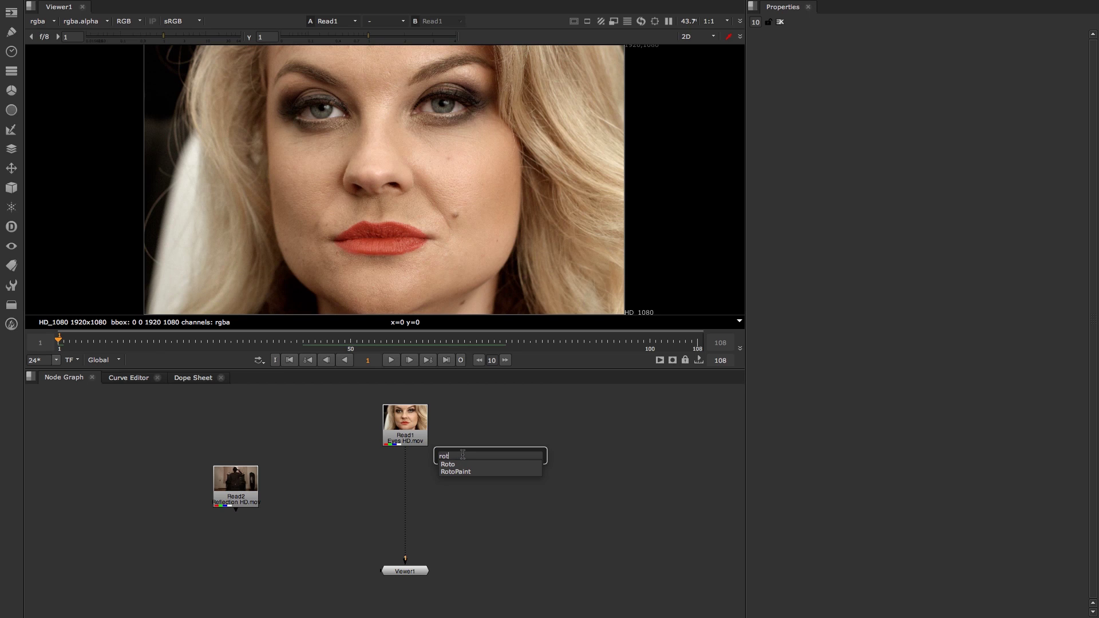
key(Return)
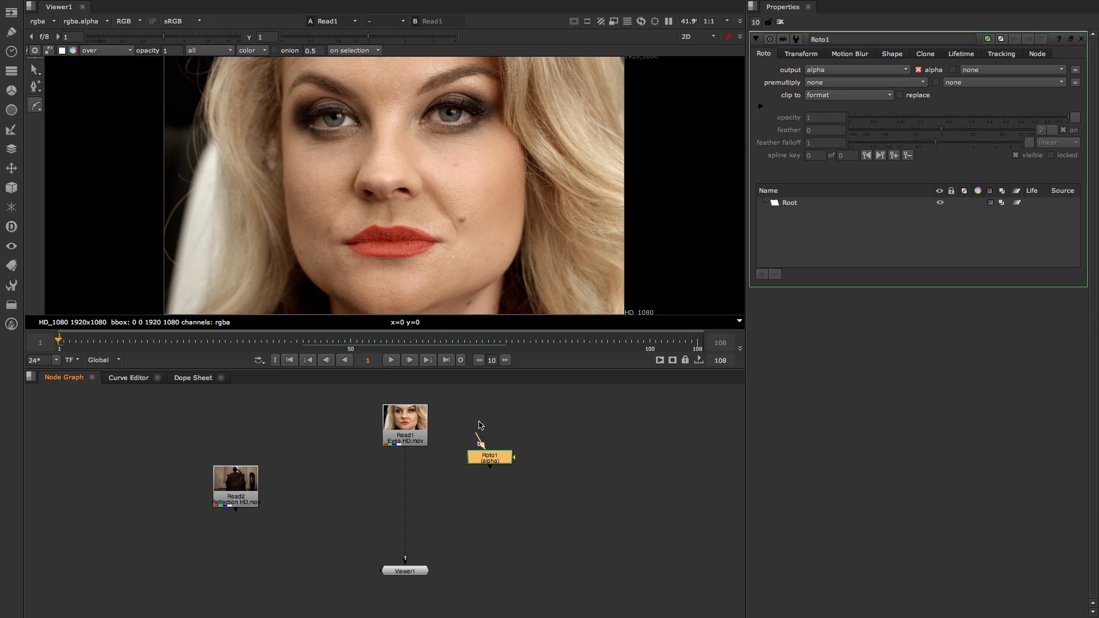
drag(486, 458, 512, 477)
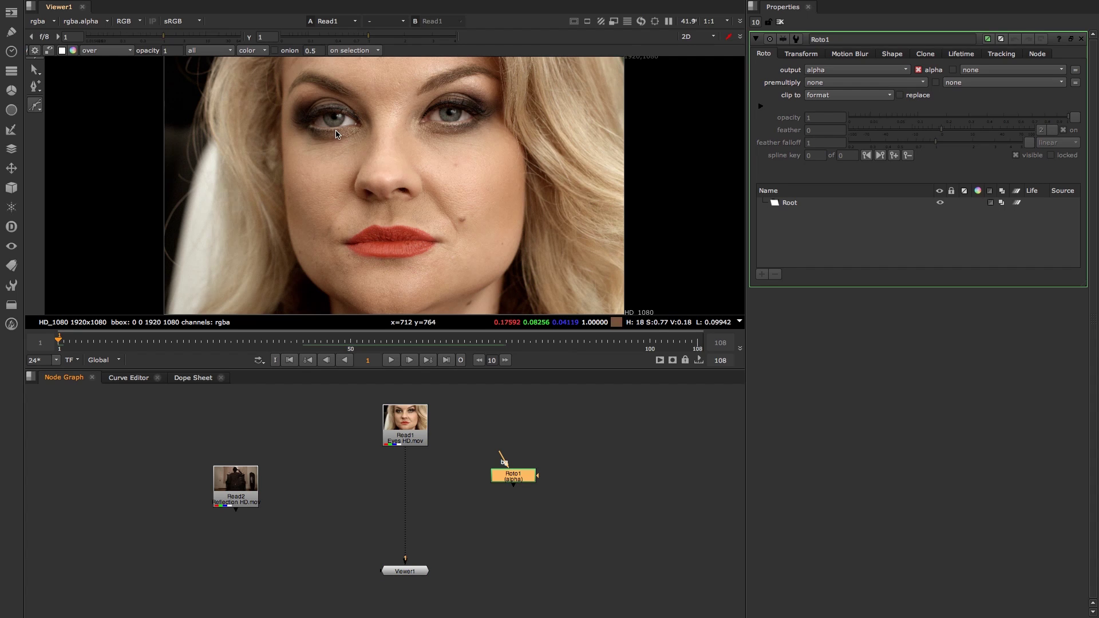
Step: Draw a closed Bezier shape around the opening of the woman's right eye at frame 1
scroll(336, 135, up, 6)
scroll(339, 147, down, 3)
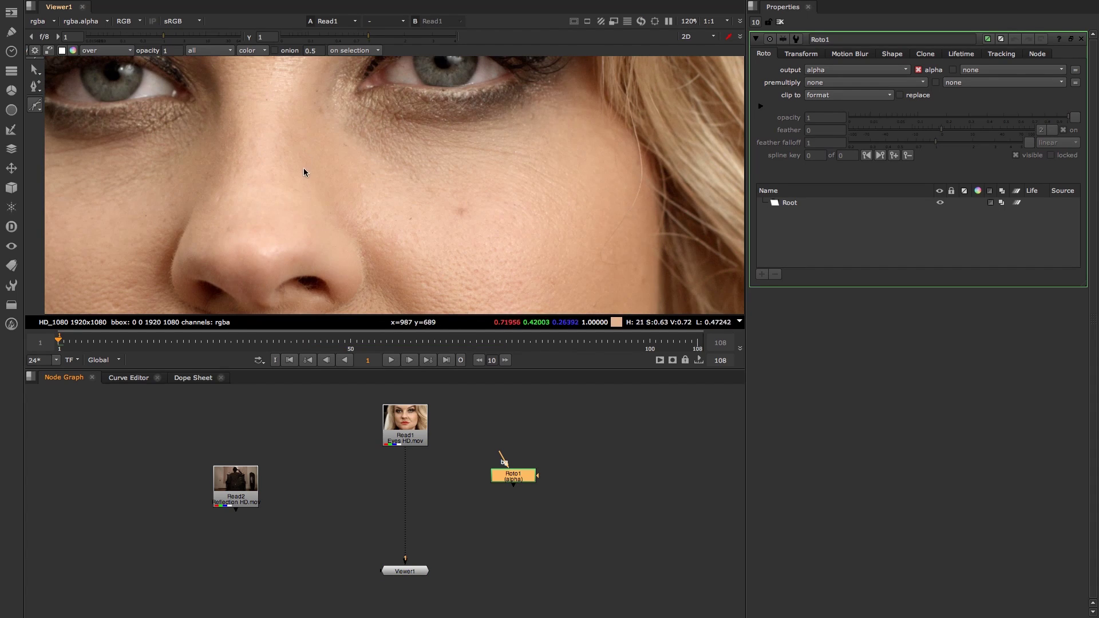
middle_drag(231, 125, 457, 217)
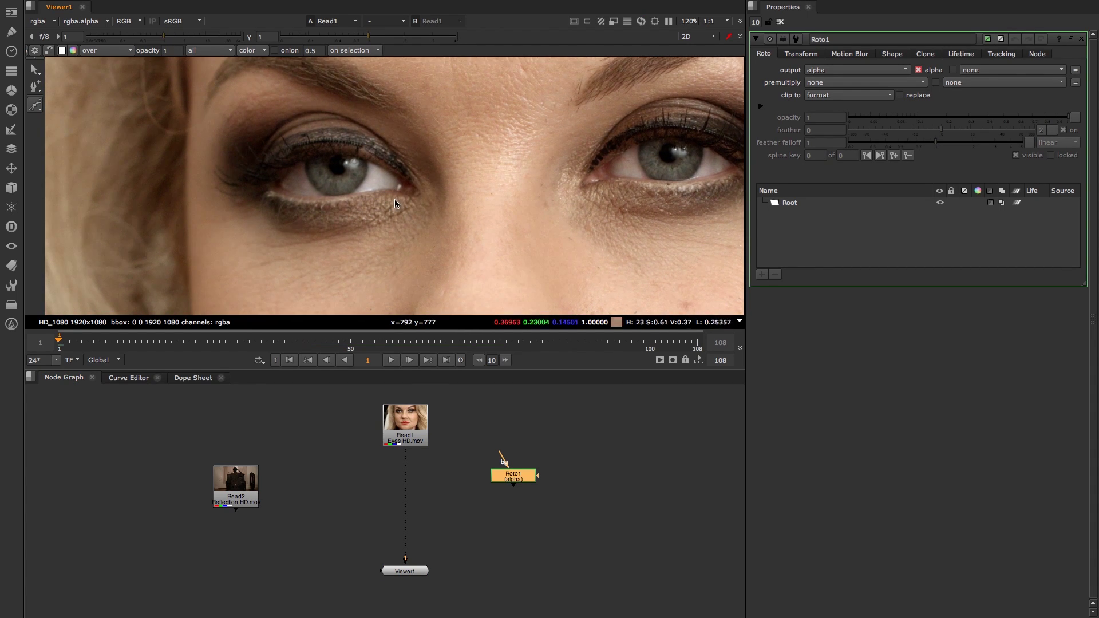
scroll(395, 204, up, 6)
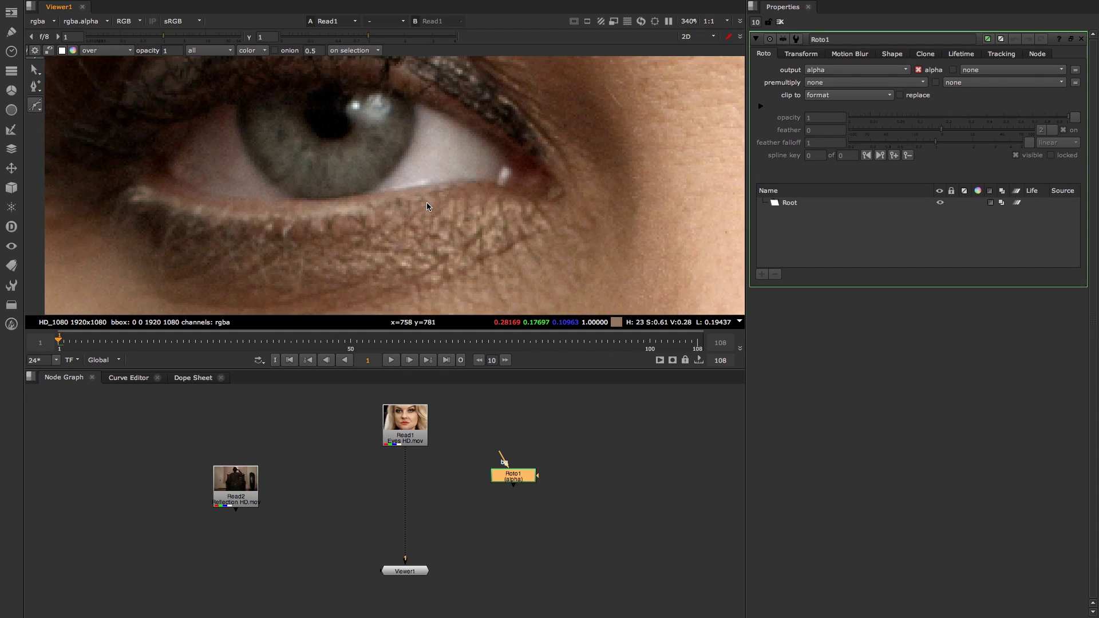
scroll(427, 206, down, 5)
scroll(426, 197, left, 2)
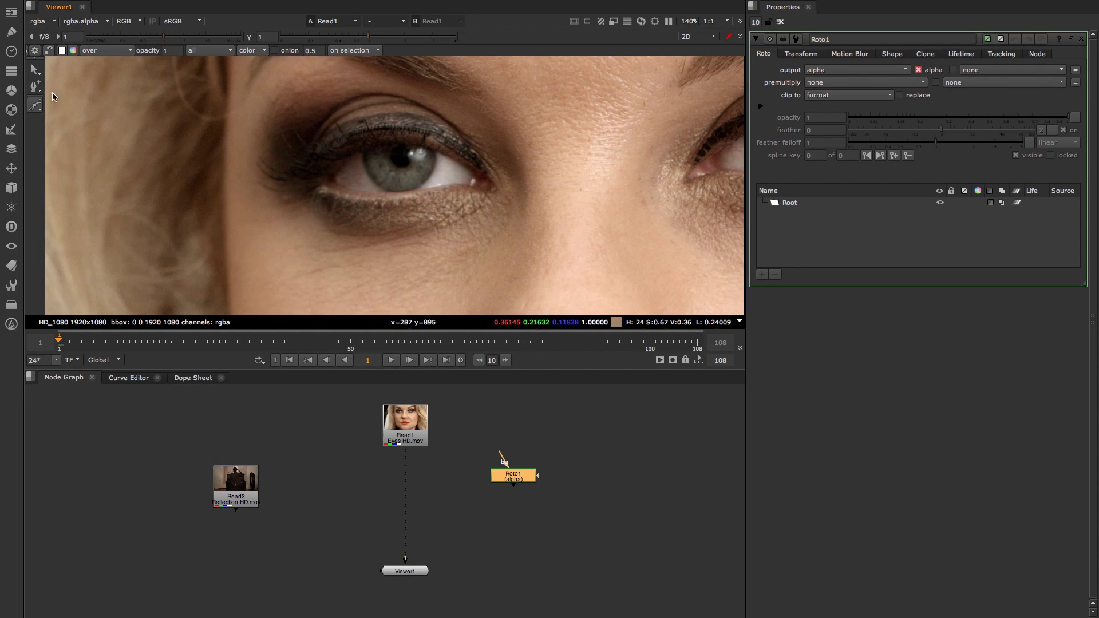
click(329, 175)
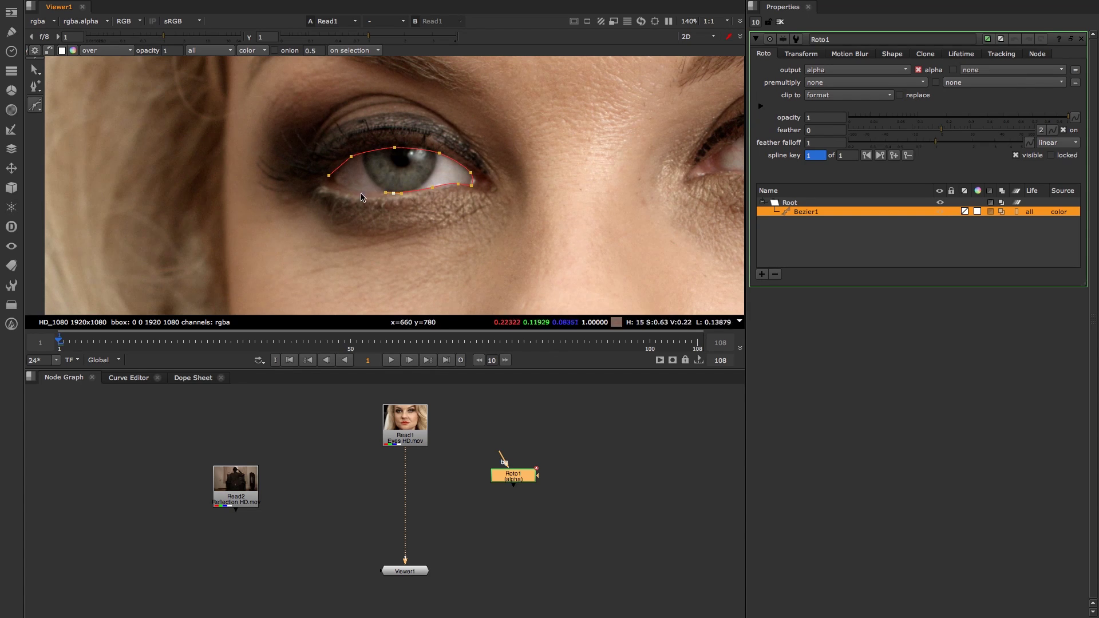
key(Return)
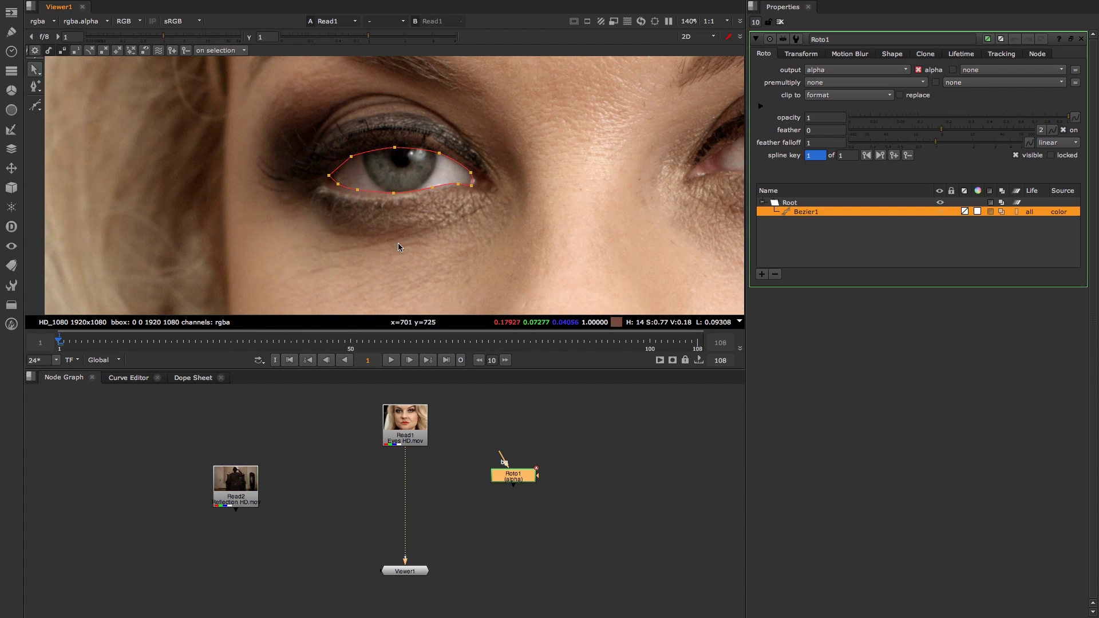
Step: Animate the Bezier shape to follow the eye by repositioning it at frame 108 and at frames in between
drag(399, 340, 429, 341)
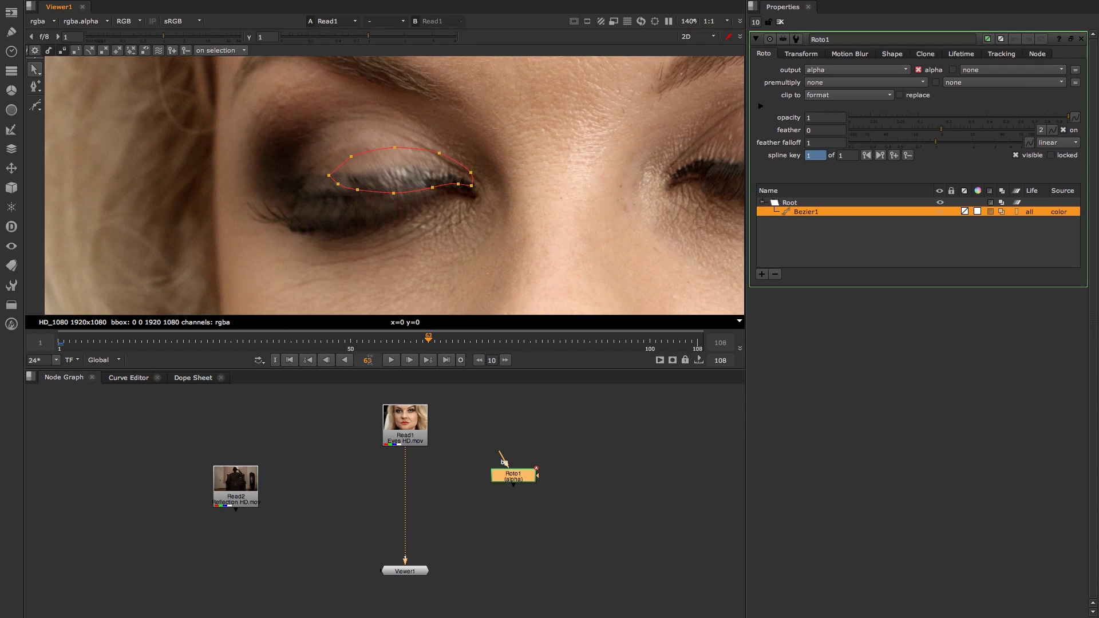
click(448, 360)
drag(320, 135, 490, 210)
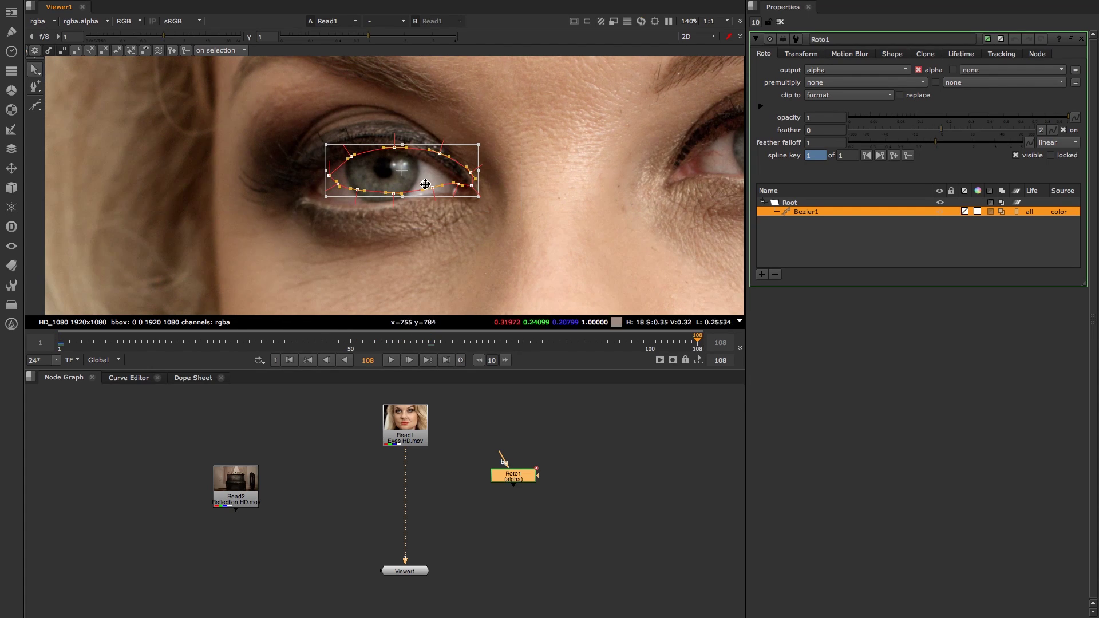
drag(419, 166, 404, 177)
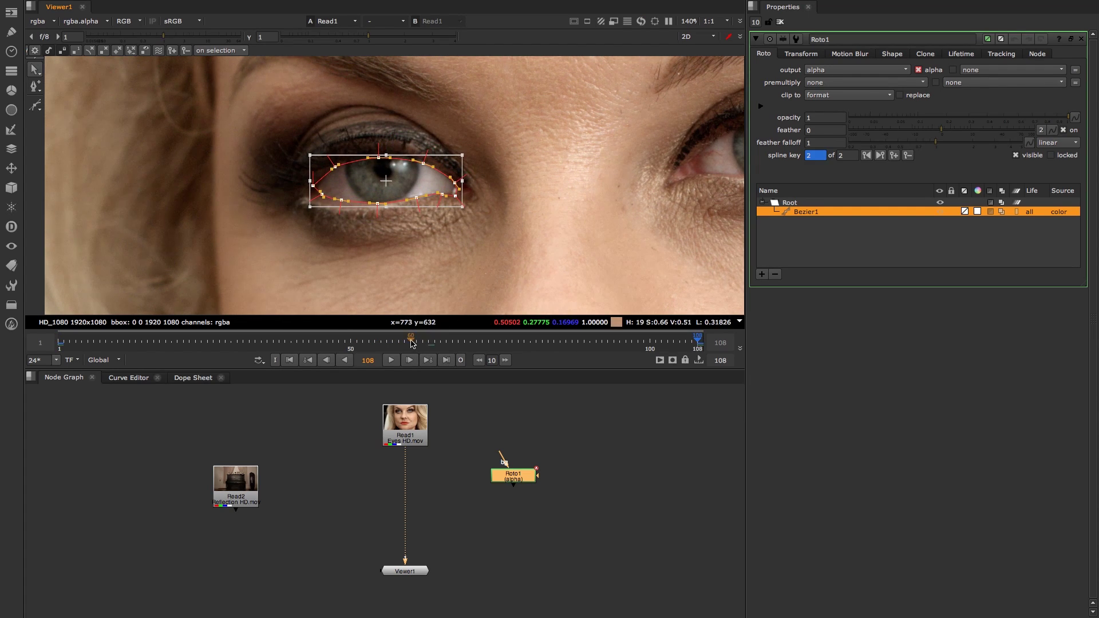
drag(411, 343, 405, 342)
drag(368, 171, 361, 179)
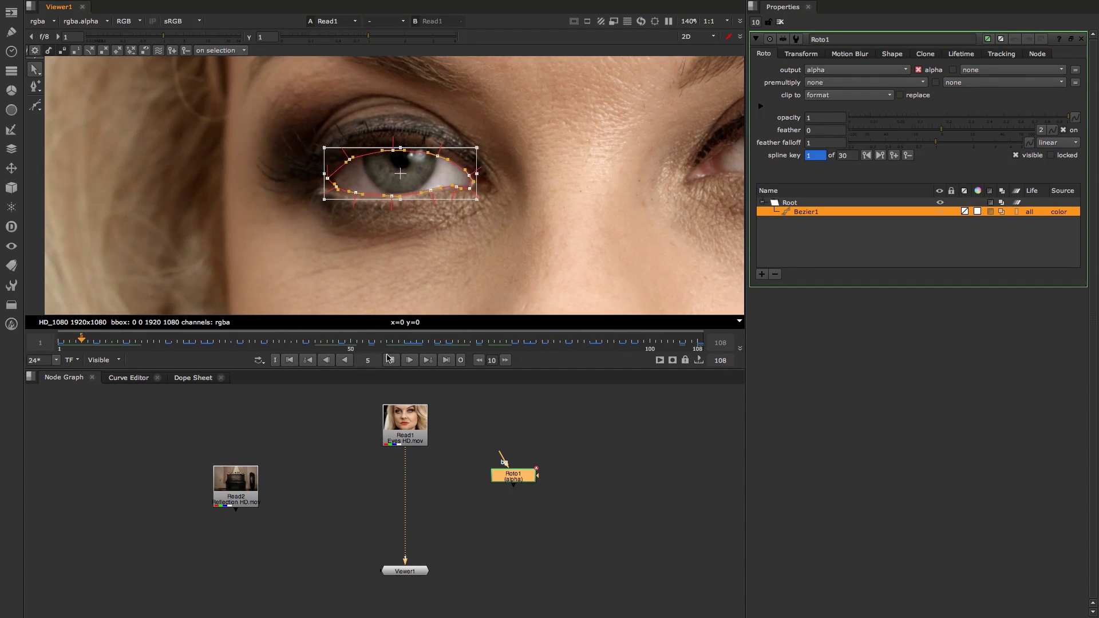
Step: Scrub and play the clip to check that the animated mask follows the eye, and return to frame 1
click(361, 343)
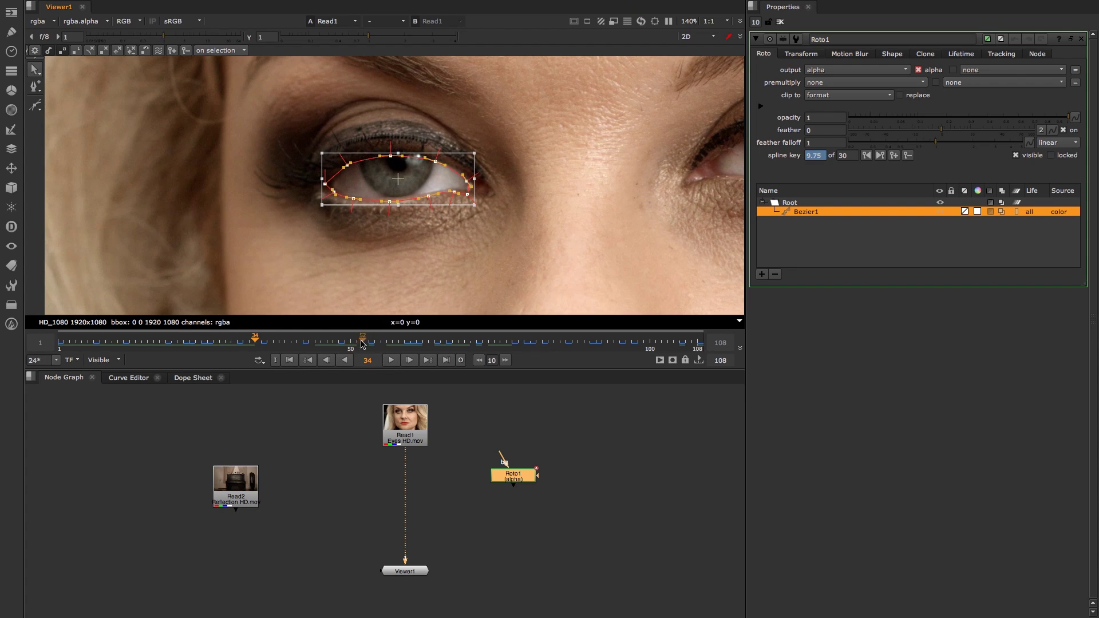
drag(330, 343, 435, 348)
click(392, 360)
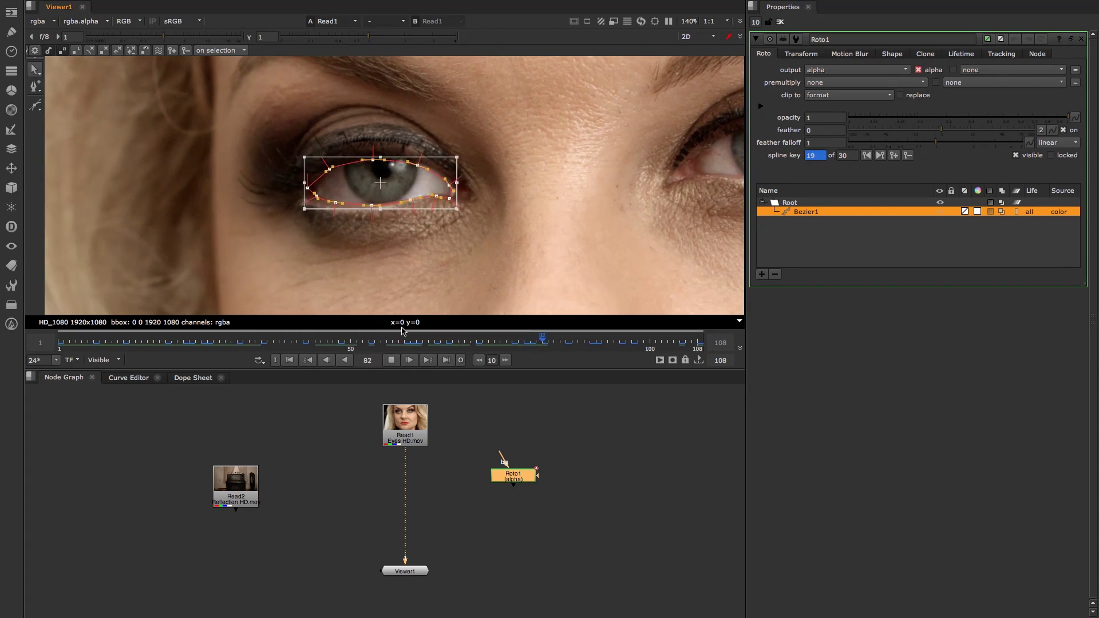
click(291, 360)
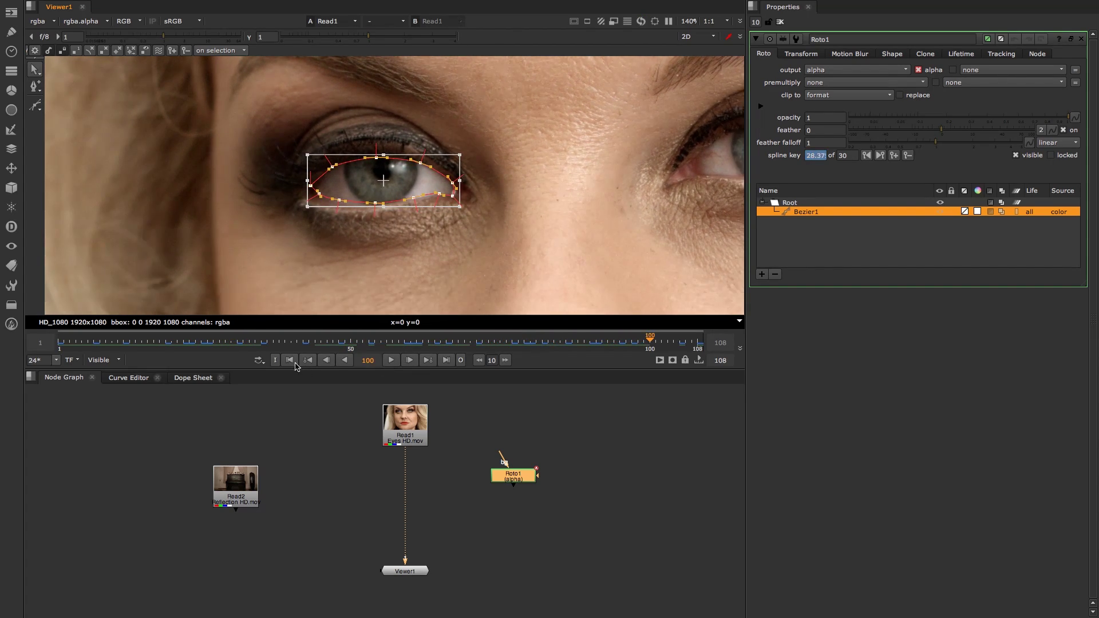
Step: Add a Merge node to the Node Graph between the Reflection HD.mov and Eyes HD.mov clips
drag(240, 488, 275, 459)
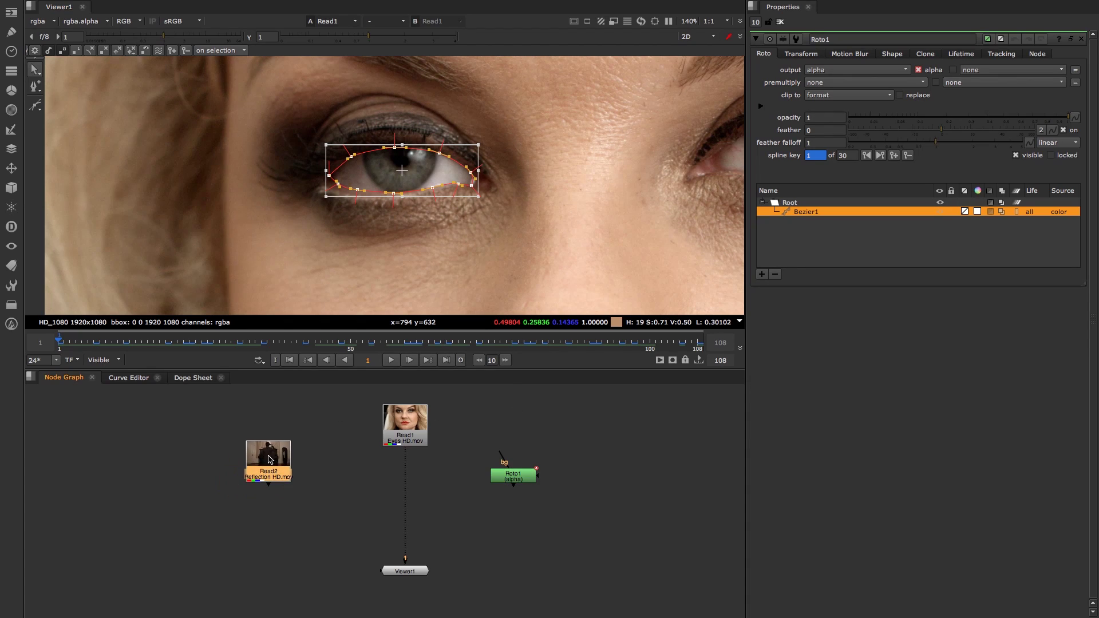
click(329, 513)
key(Tab)
text(mer)
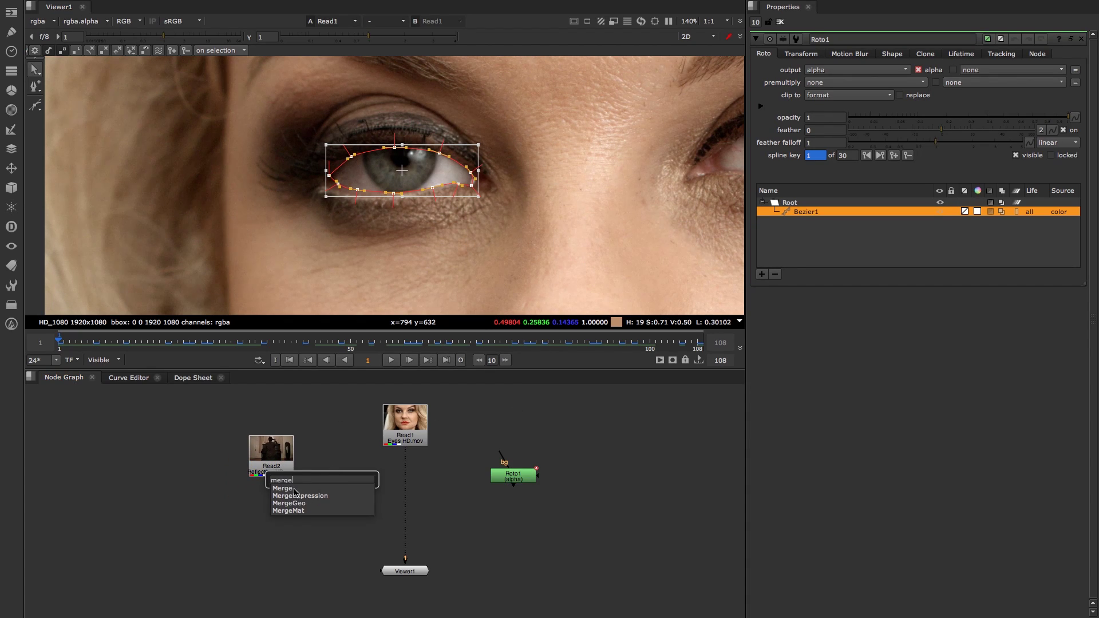
click(295, 491)
drag(331, 510, 358, 513)
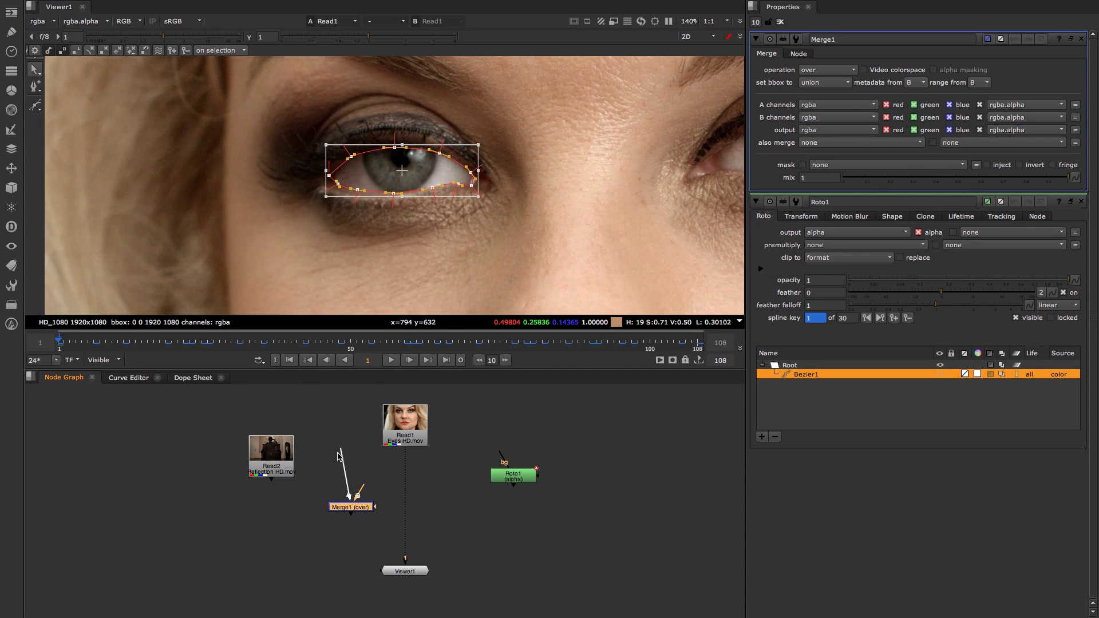
Step: Connect the Merge node's A input to Reflection HD.mov and B input to Eyes HD.mov, and view the merged result
drag(338, 456, 259, 437)
drag(355, 470, 406, 452)
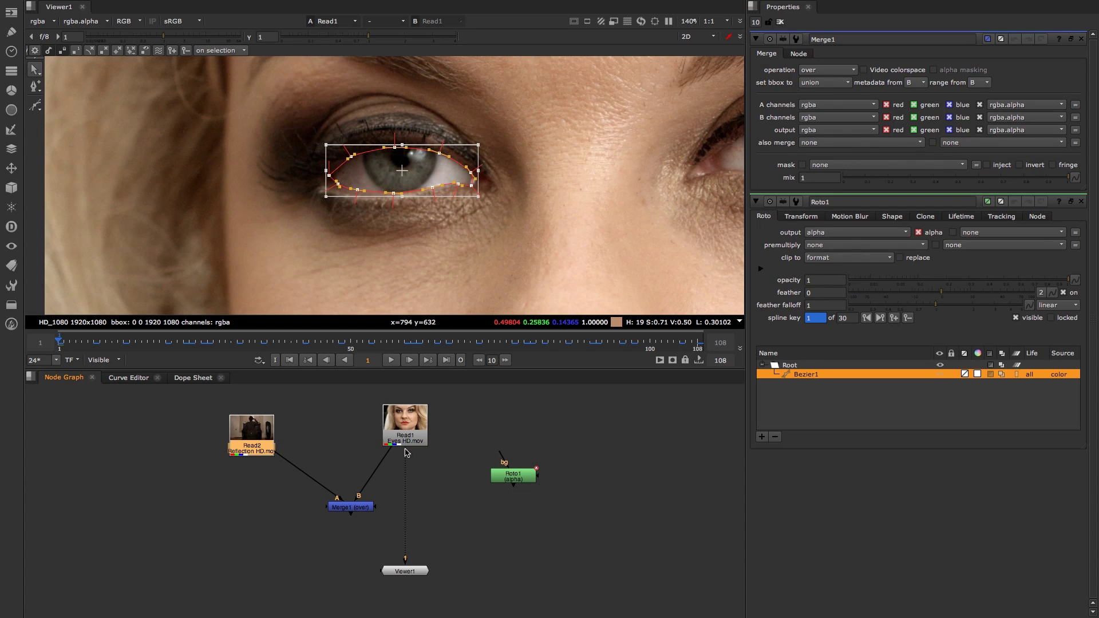
drag(358, 510, 387, 498)
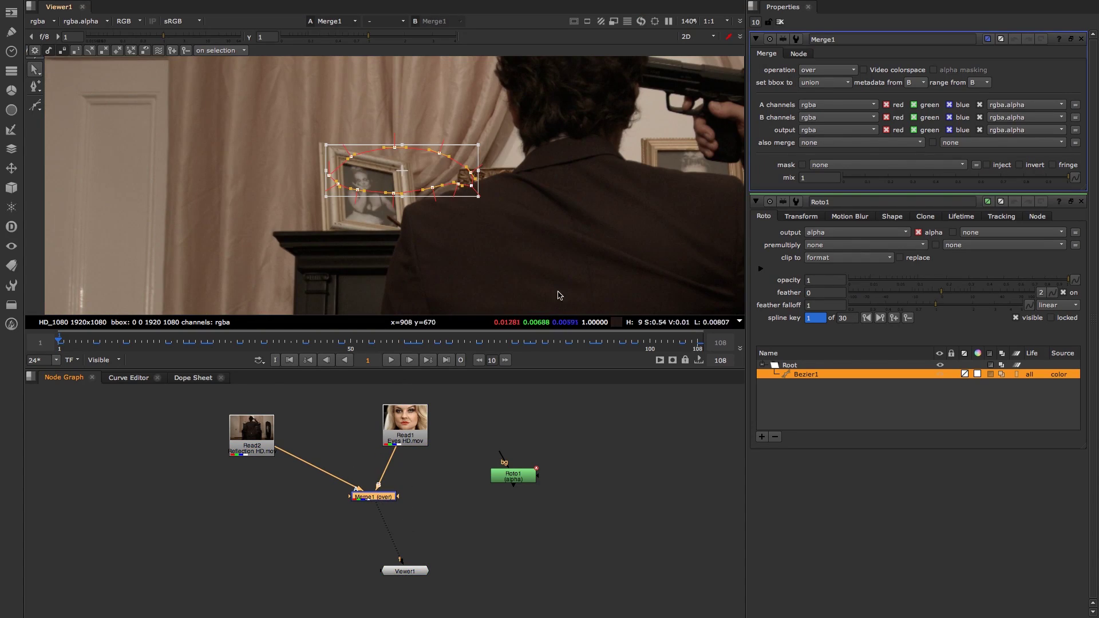
Step: Clear the open node properties and lower the Merge node's mix to 0.515
click(780, 22)
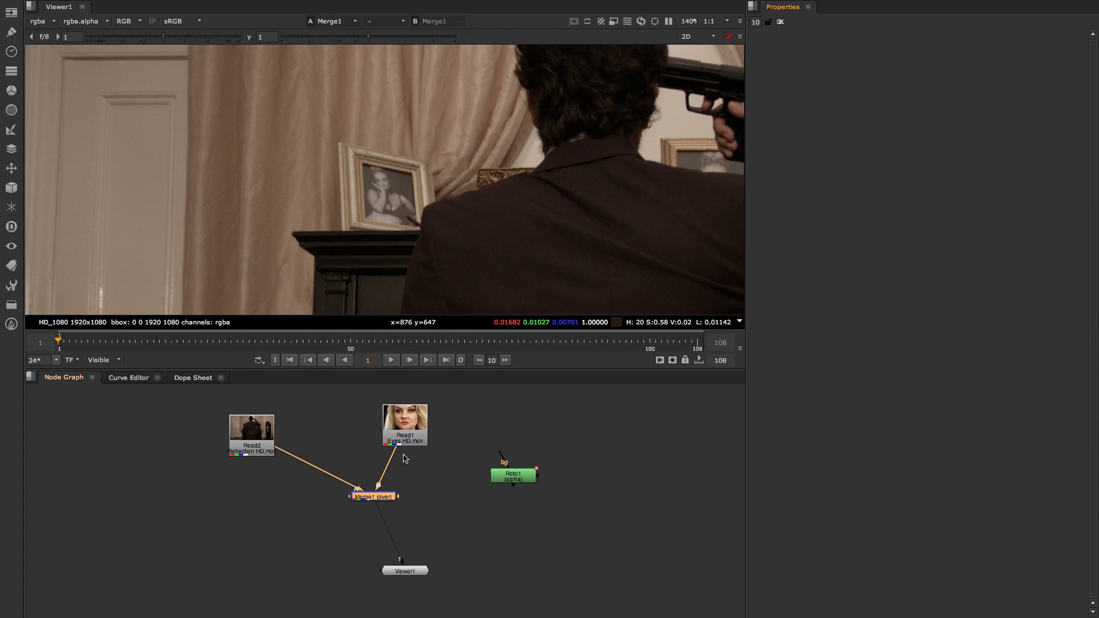
double_click(378, 498)
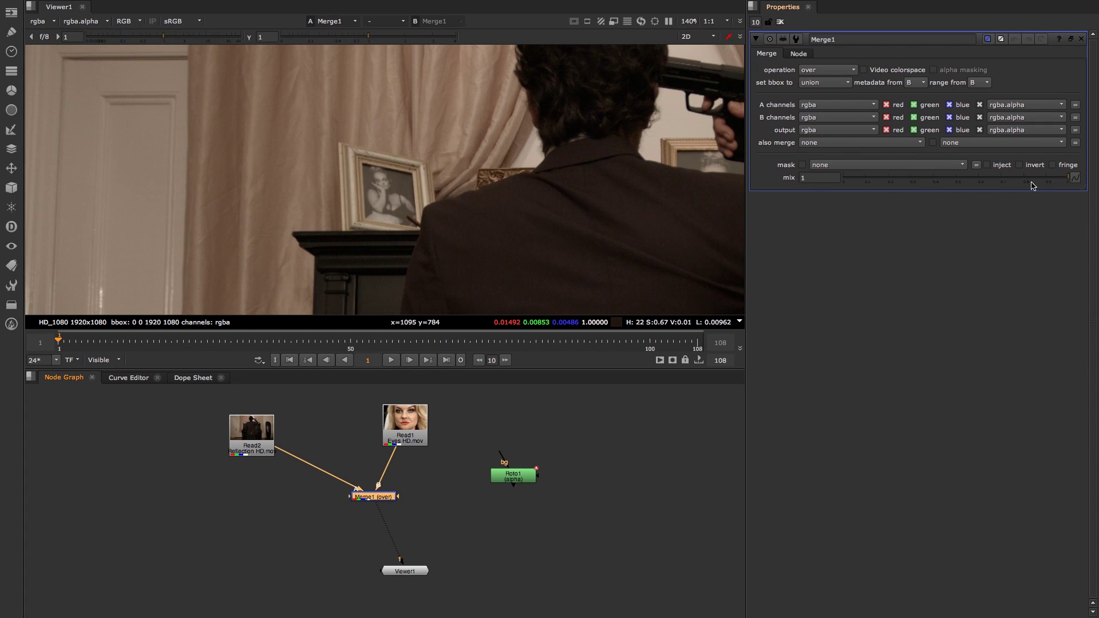
drag(1034, 185, 961, 185)
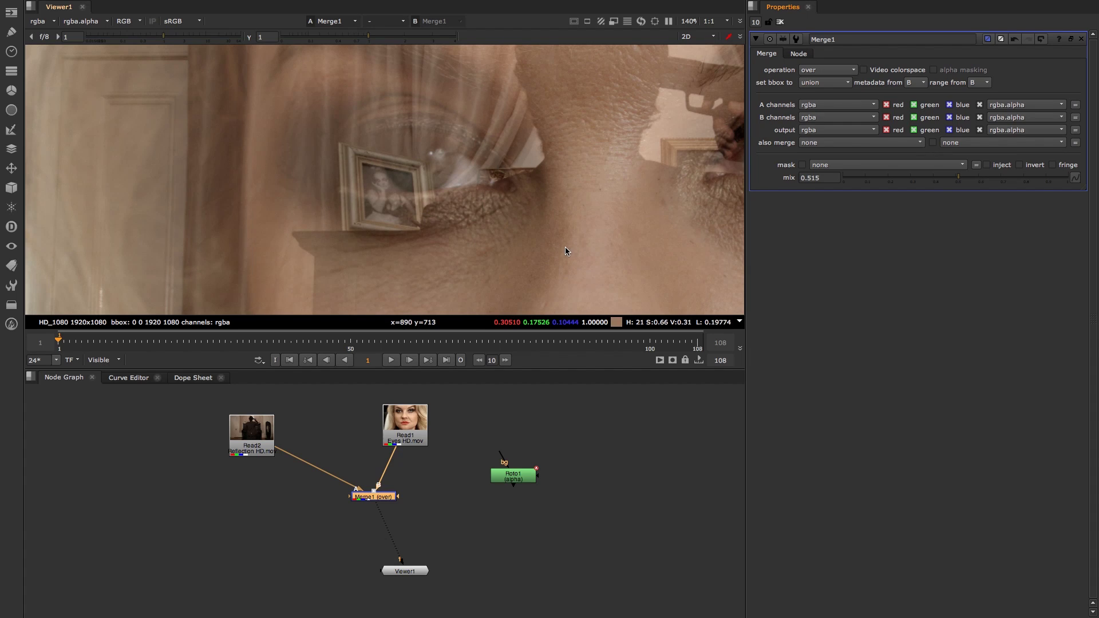
key(f)
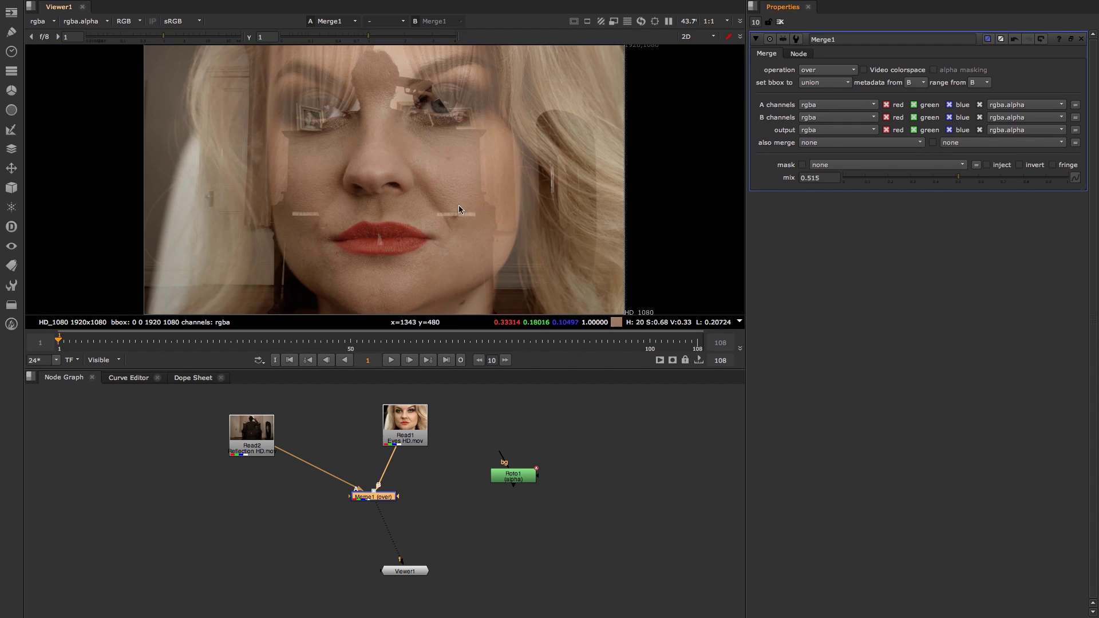
Step: Insert a Transform node between the Reflection HD.mov clip and the Merge node's A input
click(270, 481)
drag(254, 441, 246, 441)
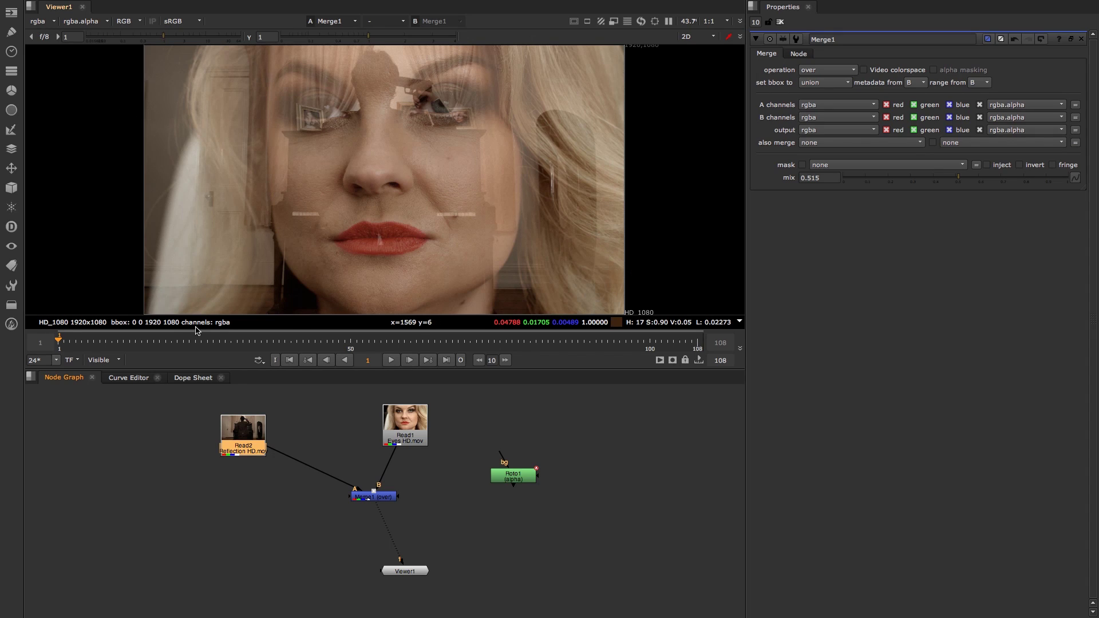
click(272, 503)
key(Tab)
text(tra)
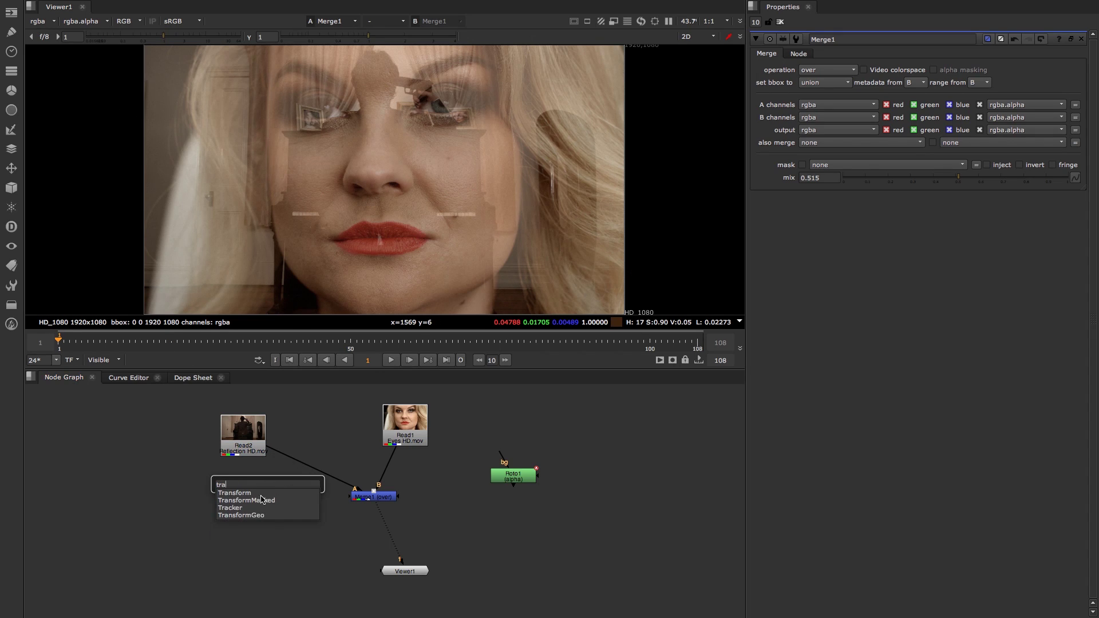
click(237, 492)
drag(274, 507, 299, 464)
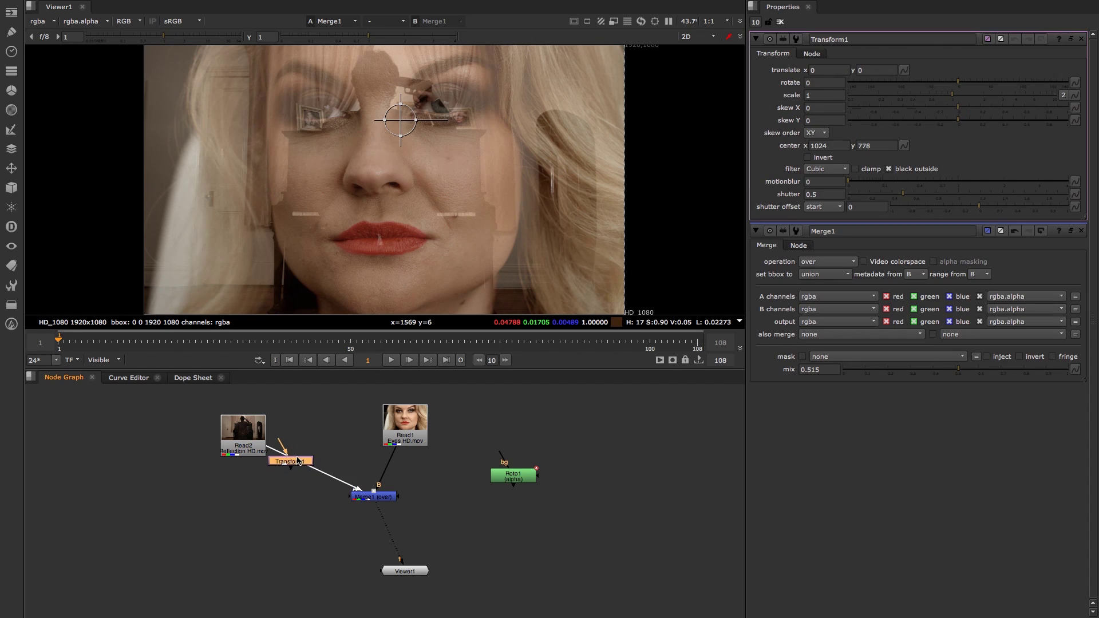
drag(243, 443, 206, 465)
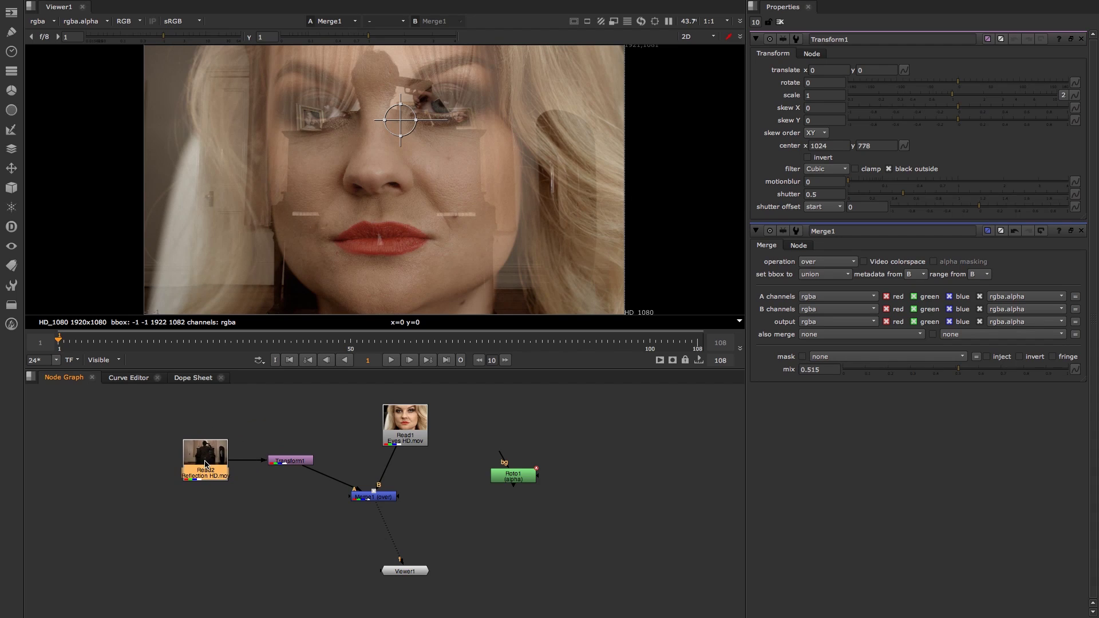
Step: Scale the reflection down to 0.104 and move it over the woman's right eye at x -300, y 58
click(297, 462)
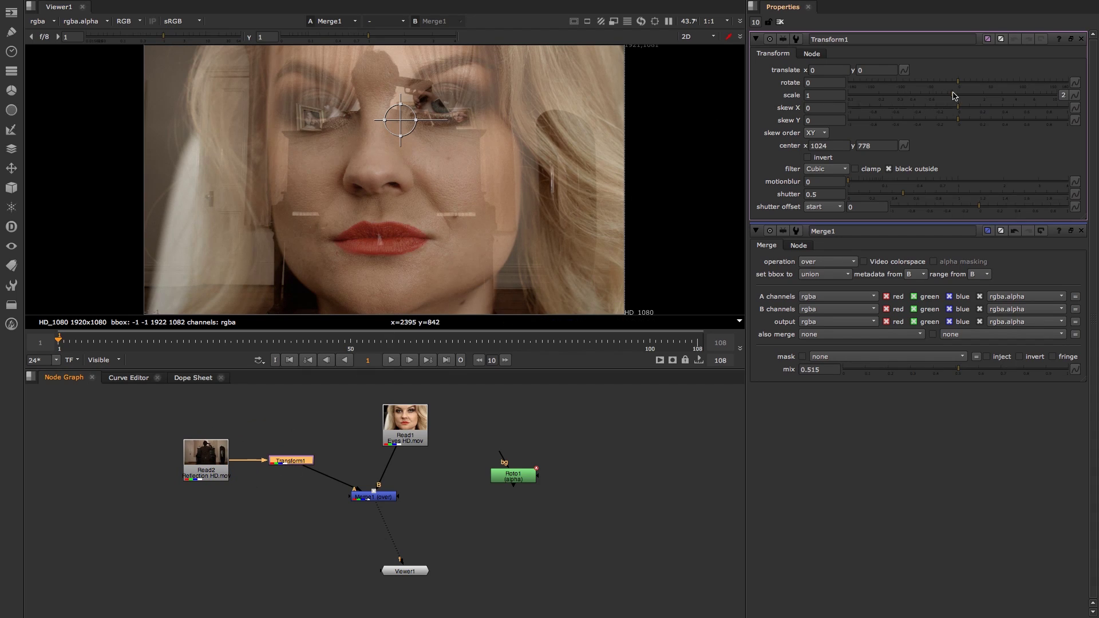
drag(956, 95, 851, 96)
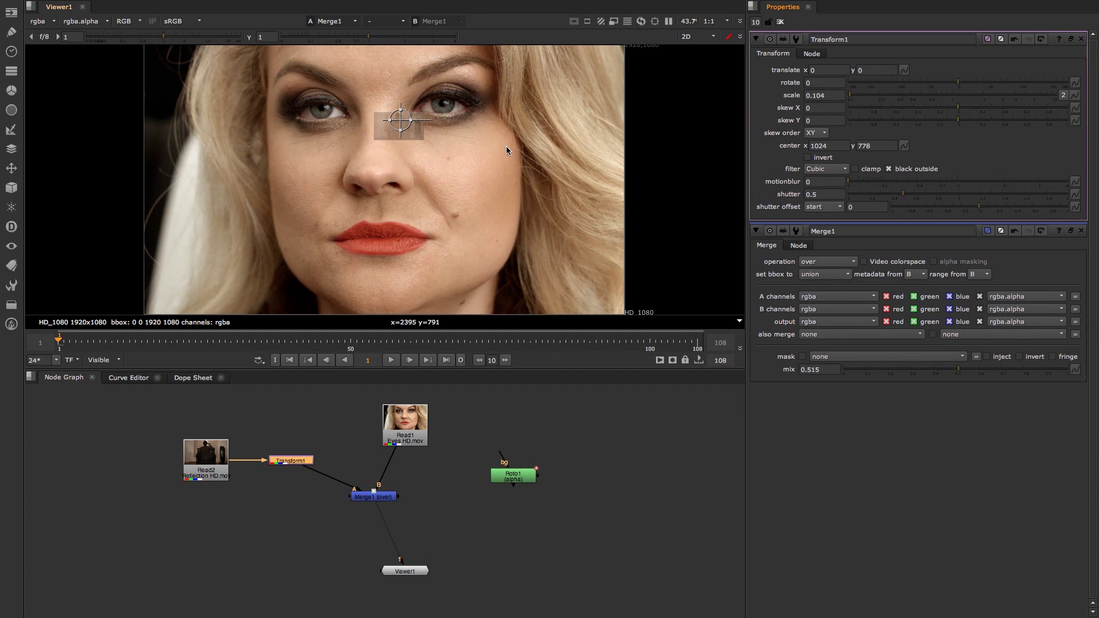
drag(401, 122, 325, 106)
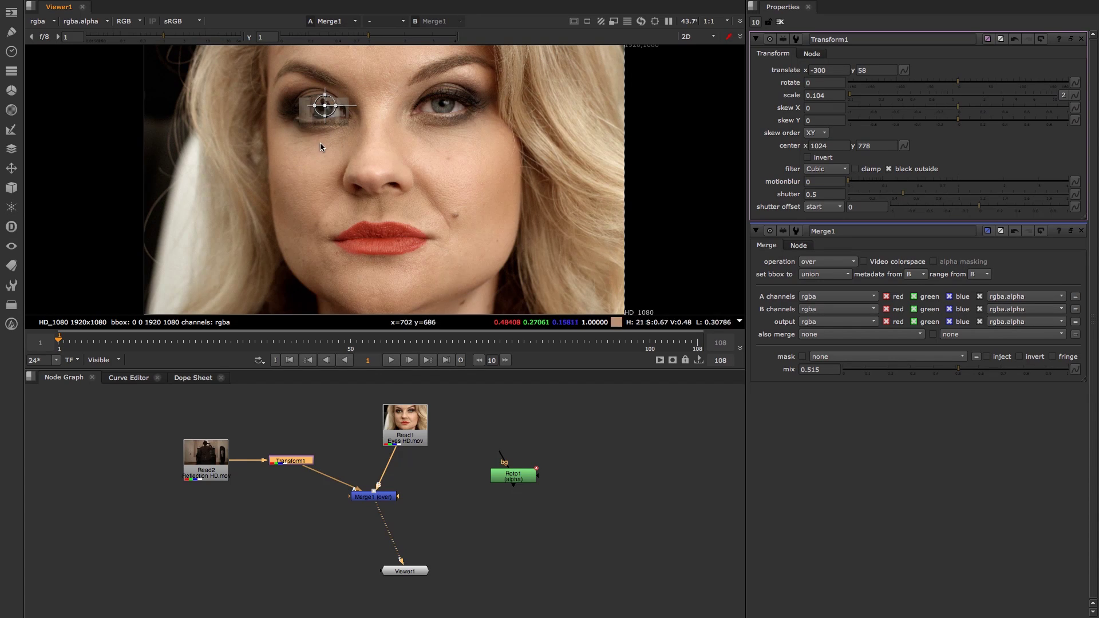
Step: Refine the reflection's fit on the eye with a uniform scale of 0.1 and a translate of about x -307.6, y 44.4
scroll(321, 142, down, 5)
scroll(322, 139, up, 8)
middle_drag(303, 114, 392, 204)
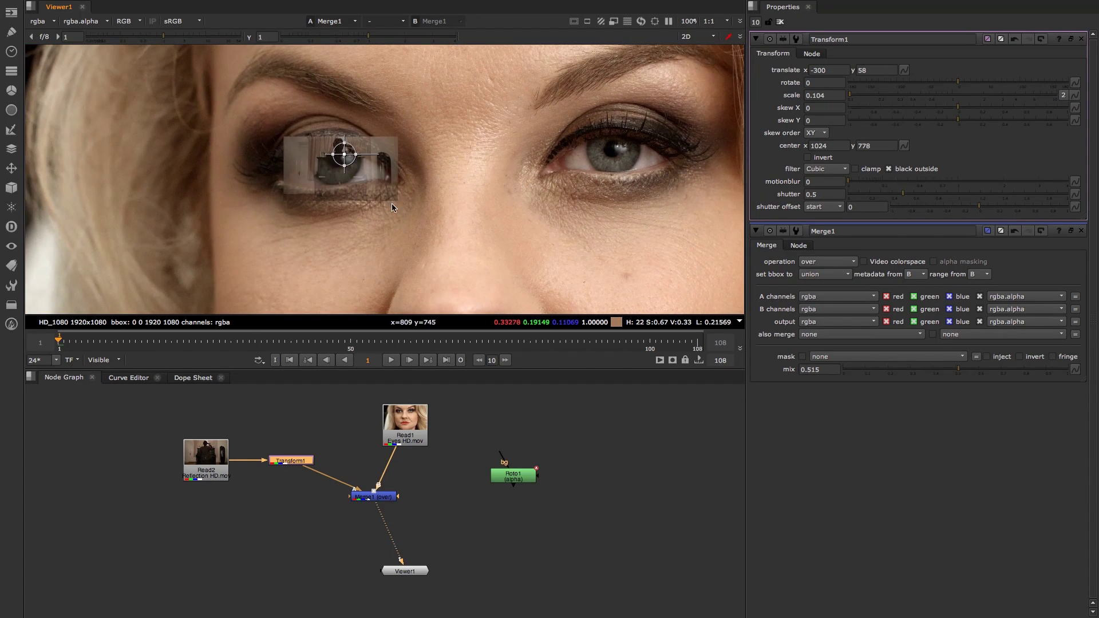
scroll(312, 158, up, 6)
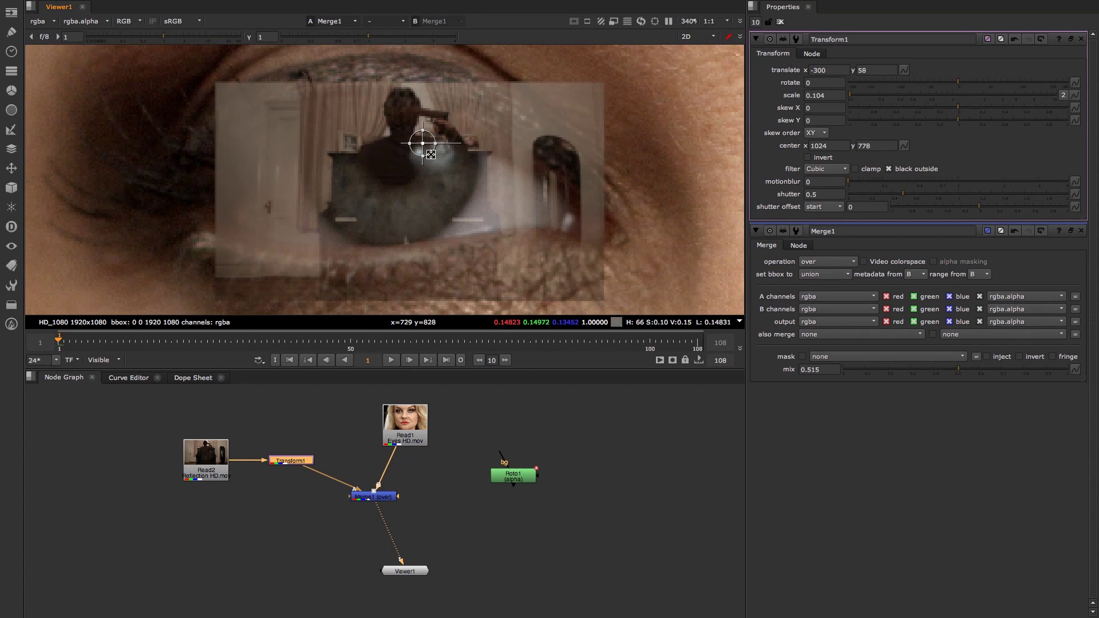
drag(431, 154, 368, 216)
click(847, 96)
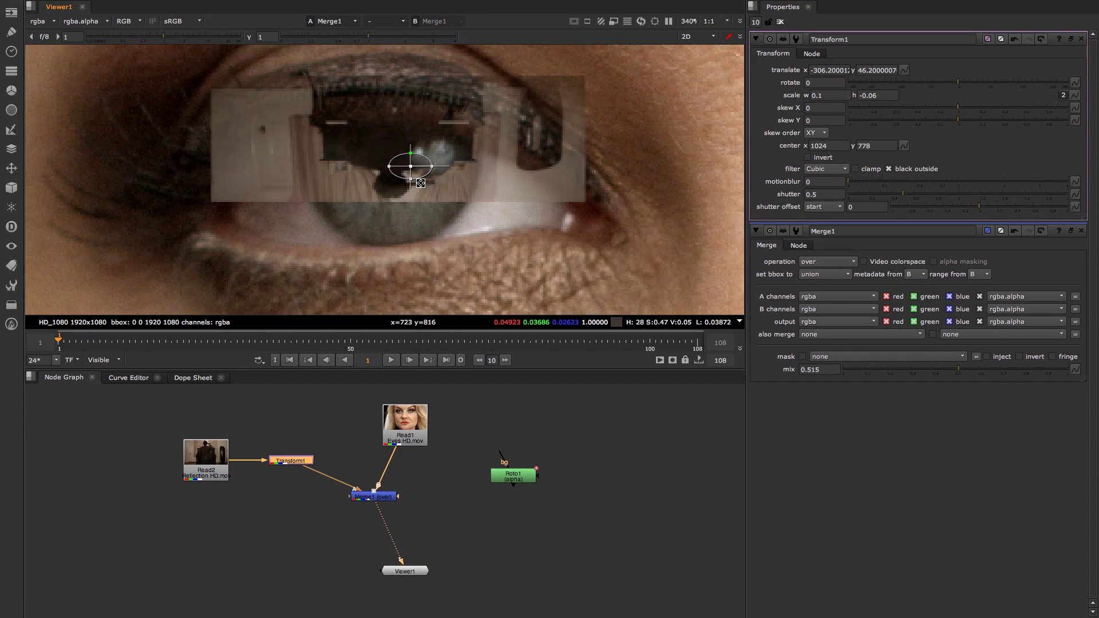
key(ctrl+z)
mouse_move(415, 164)
mouse_down()
mouse_move(419, 146)
mouse_move(405, 176)
mouse_up()
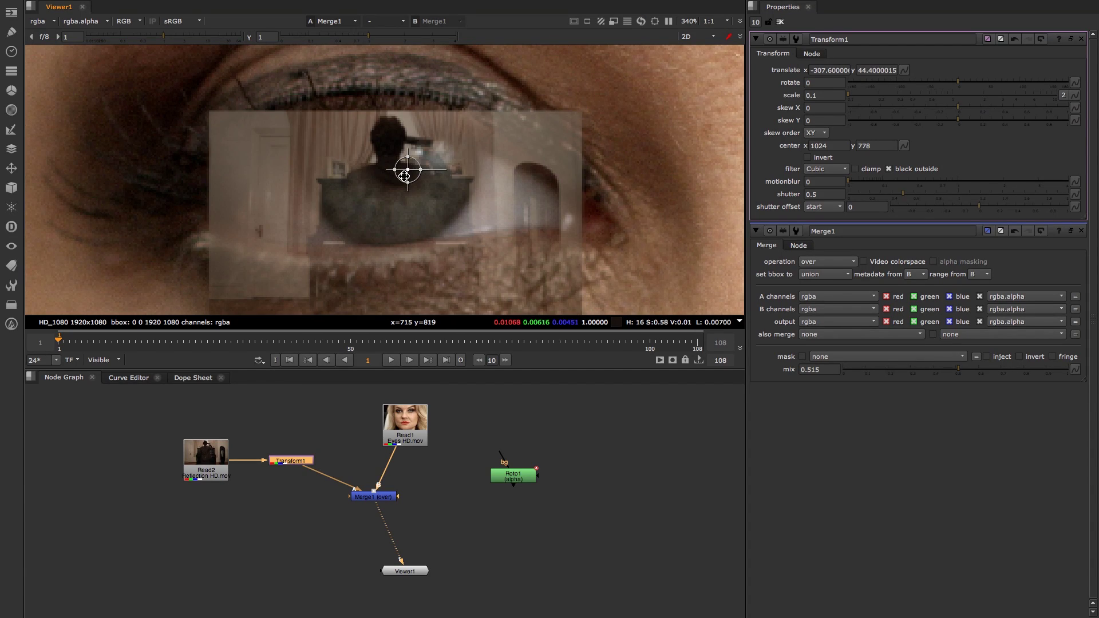
Step: Line up the Merge node beneath the Eyes HD.mov clip and connect its mask input to the Roto node
click(527, 425)
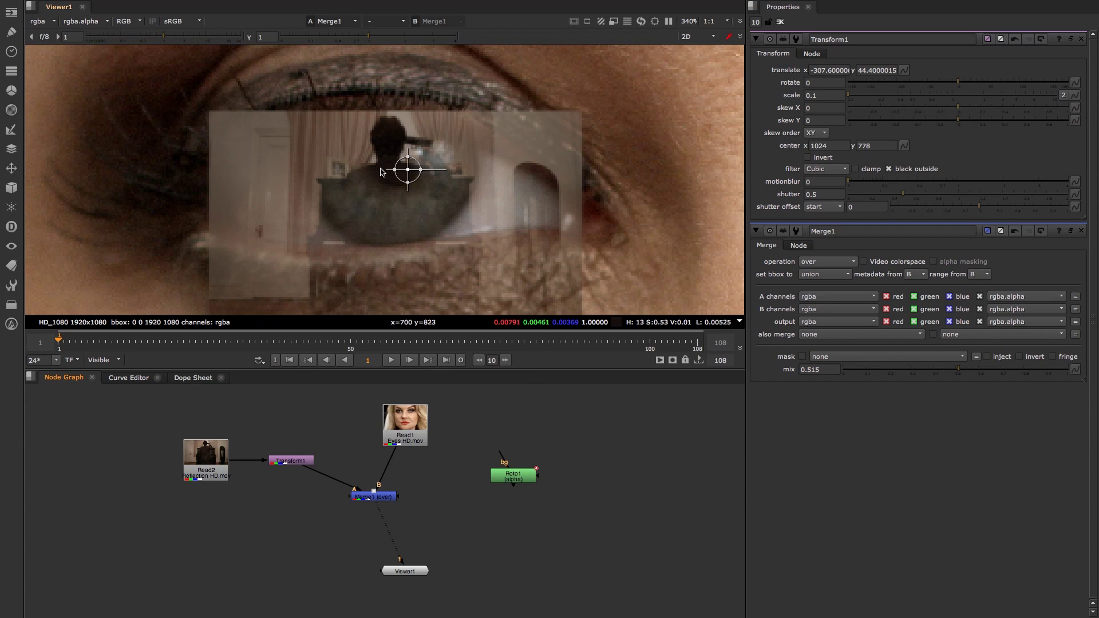
drag(373, 498, 406, 503)
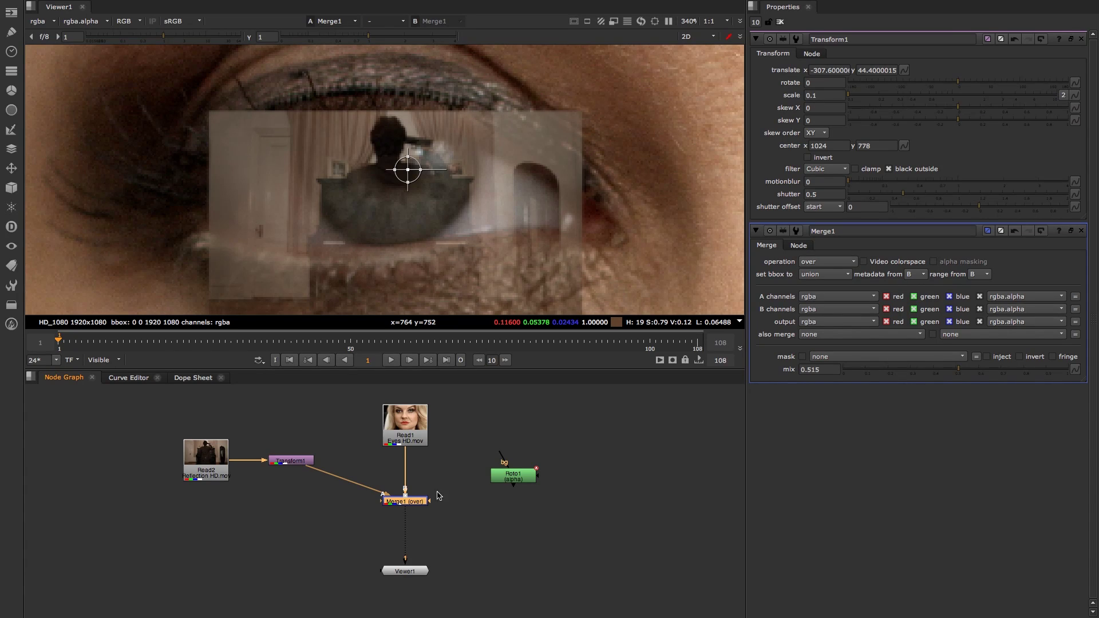
drag(431, 504, 513, 477)
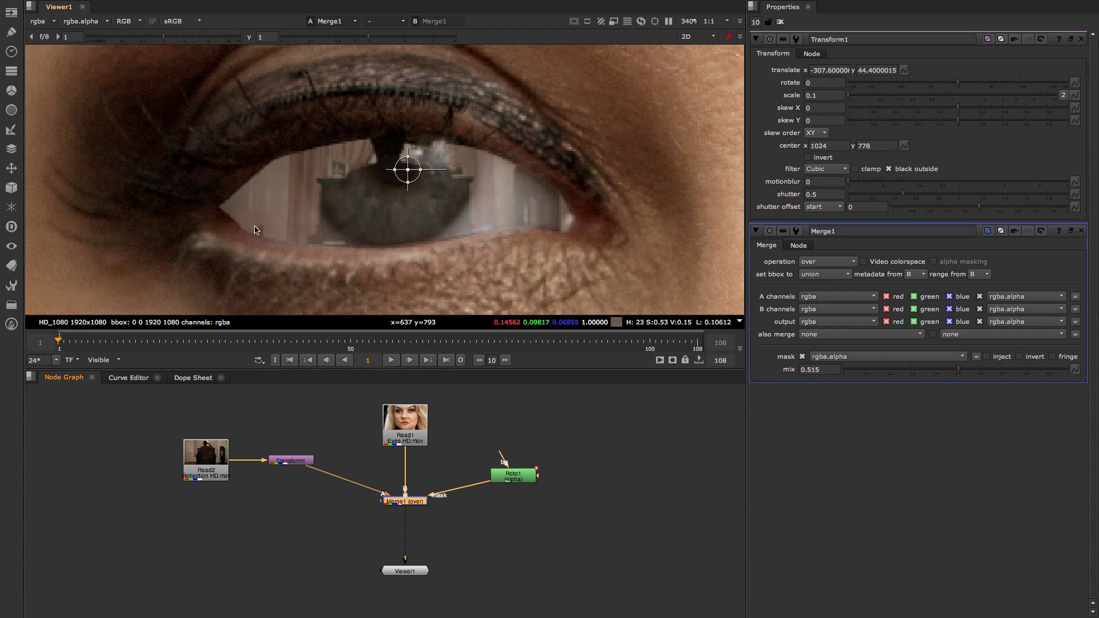
Step: Play the composite to check the masked reflection in the eye, and return to frame 1
click(391, 363)
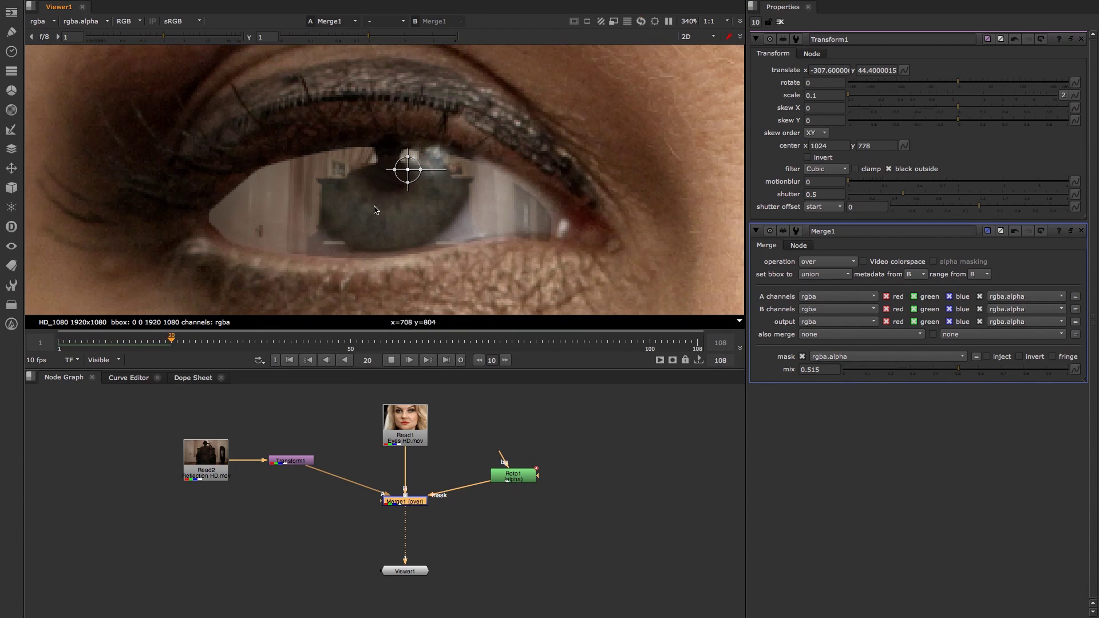
click(391, 363)
click(290, 360)
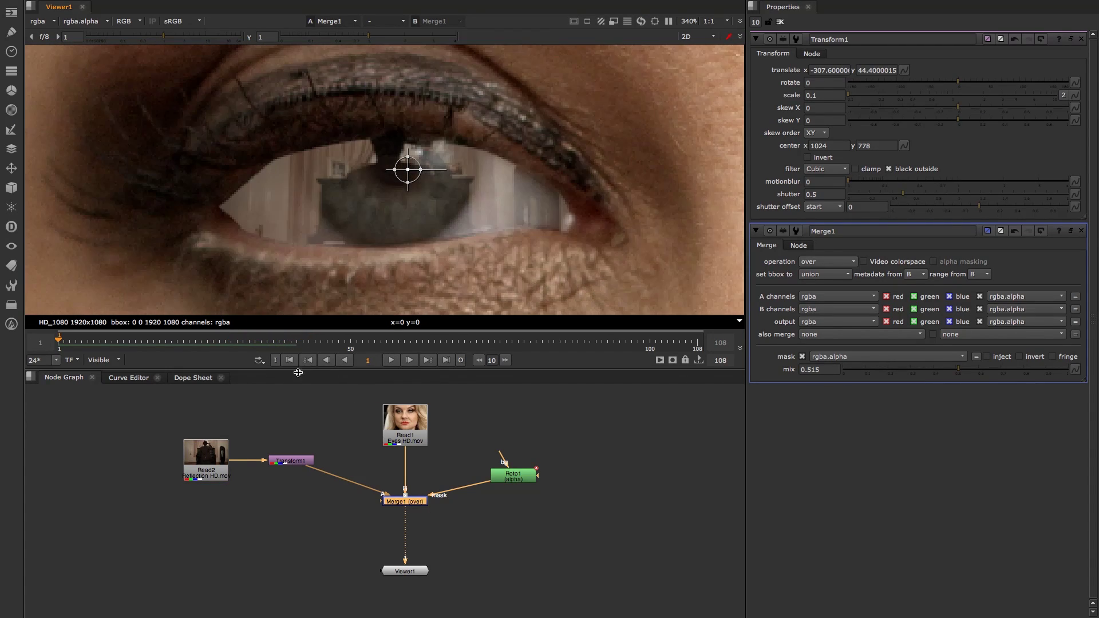
Step: Insert a Blur node between the Roto node and the Merge node's mask input, arranging the three in a row
drag(524, 481, 565, 508)
key(Tab)
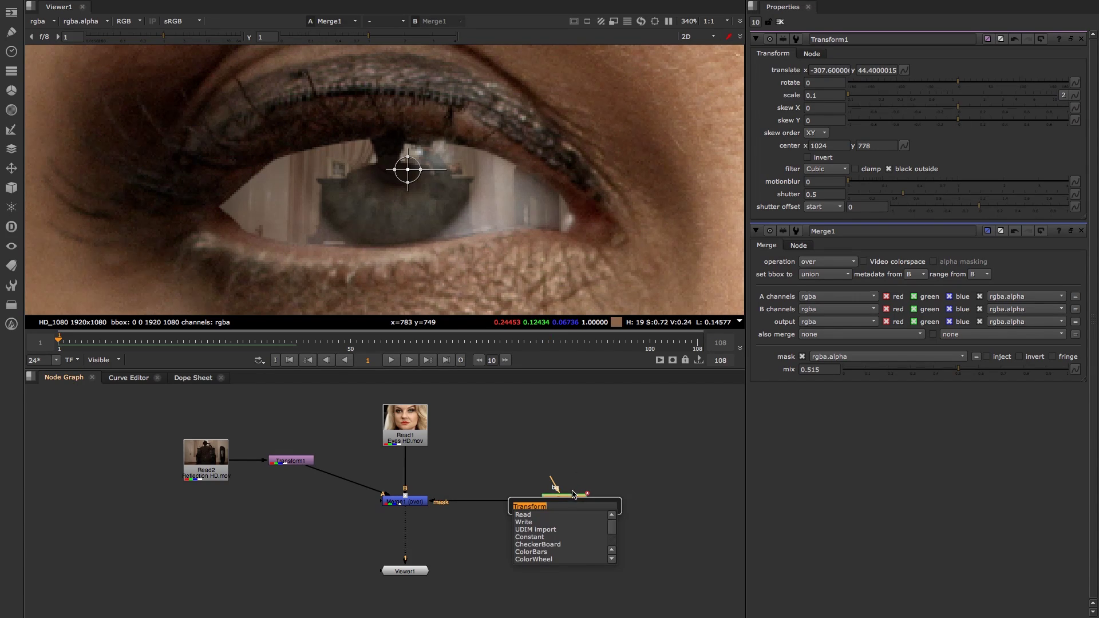
text(blur)
key(Return)
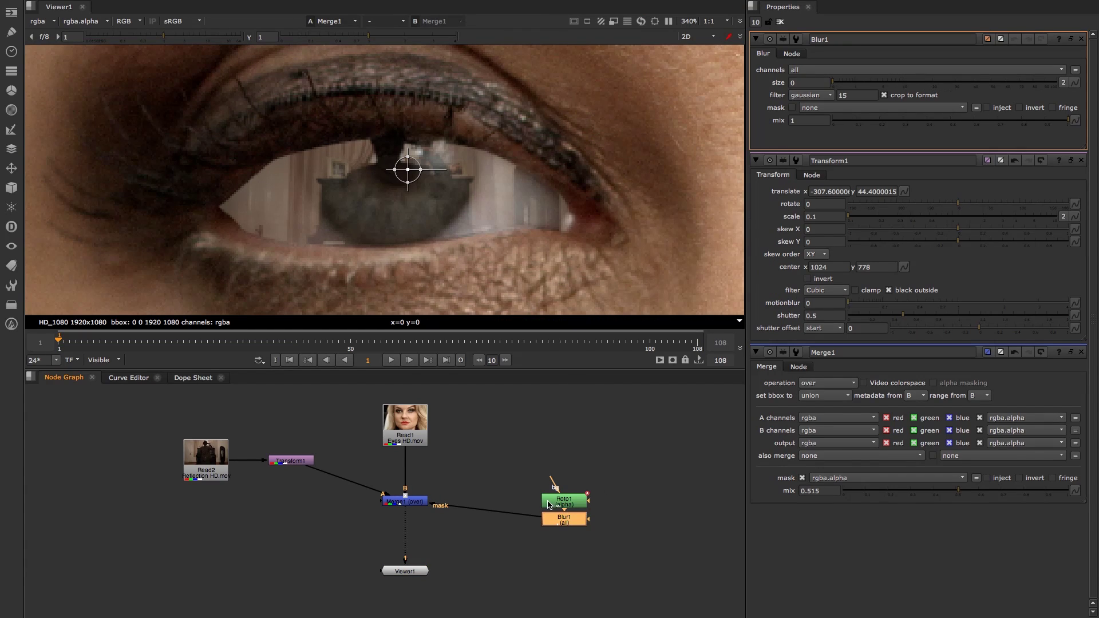
drag(557, 528, 514, 504)
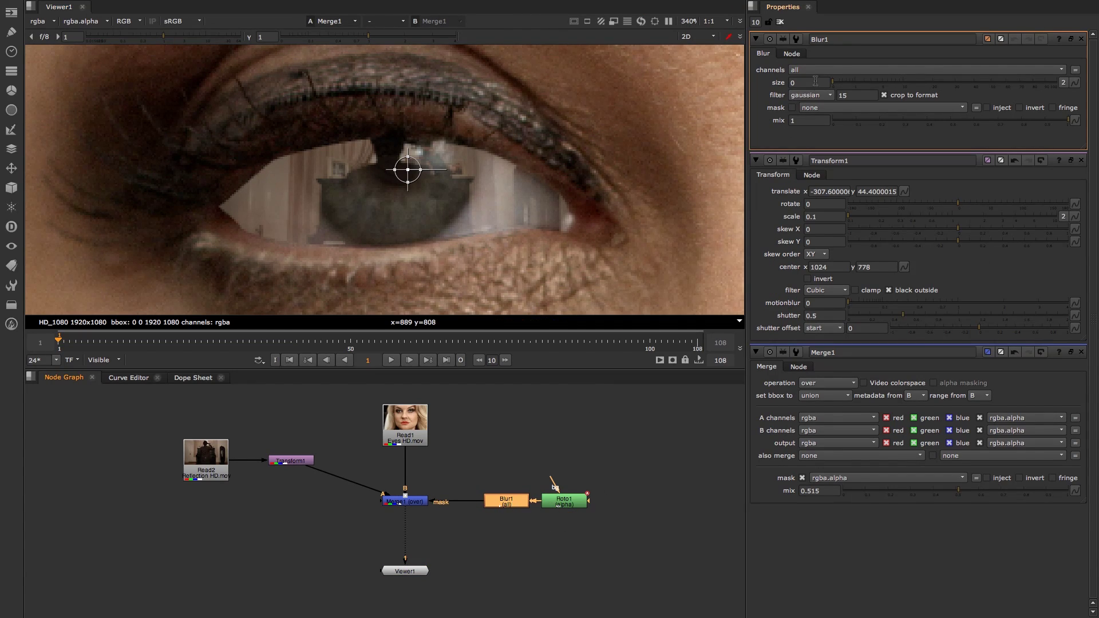
Step: Set the mask blur size to 10 and play the clip to frame 45 to check the softened edge
drag(841, 88, 904, 87)
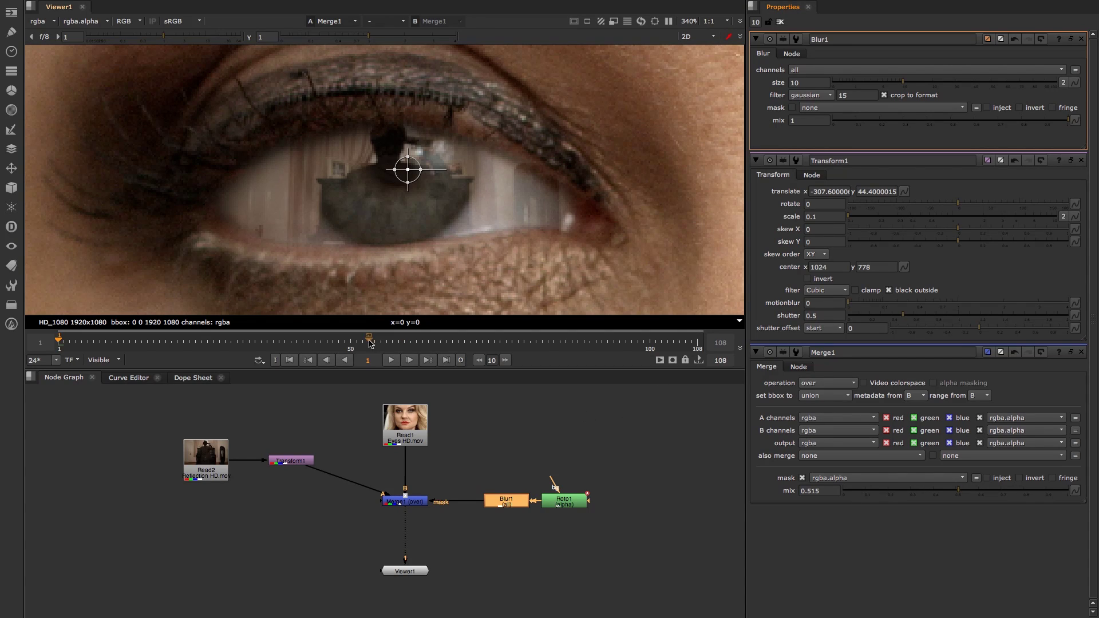
click(392, 361)
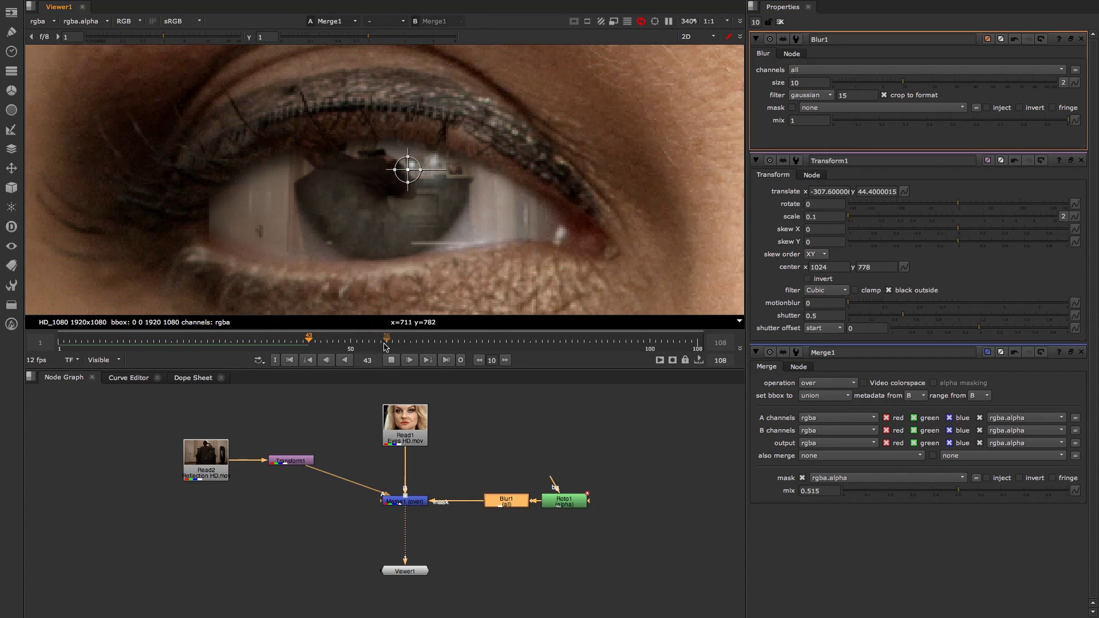
click(391, 360)
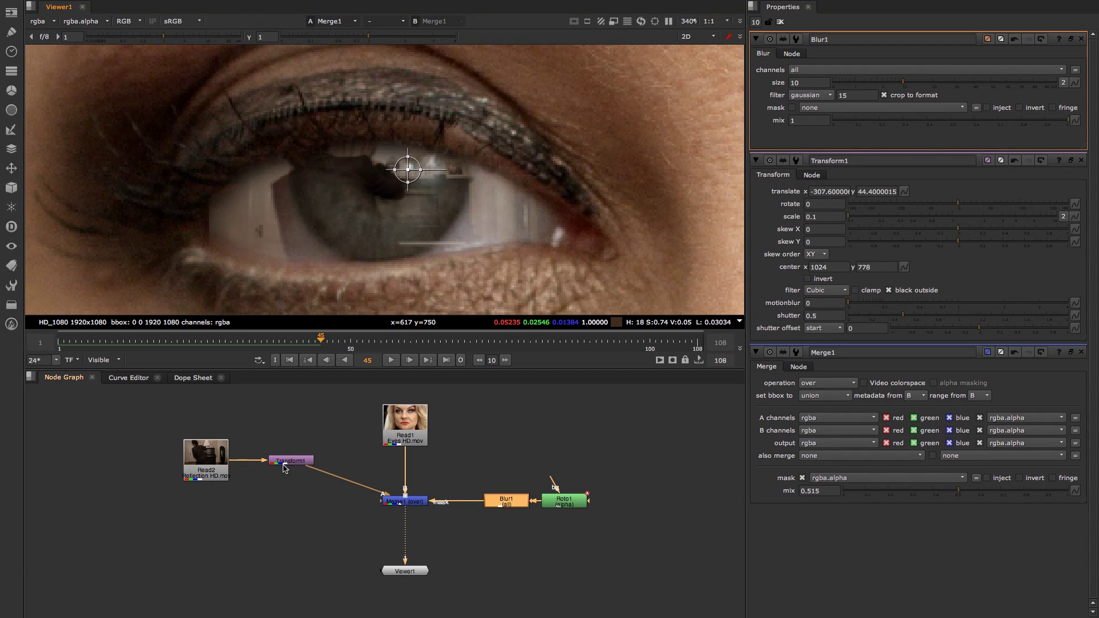
Step: Show only the Transform node's properties and move the reflection to about x -314, y 45.6 at frame 45
double_click(295, 462)
double_click(209, 468)
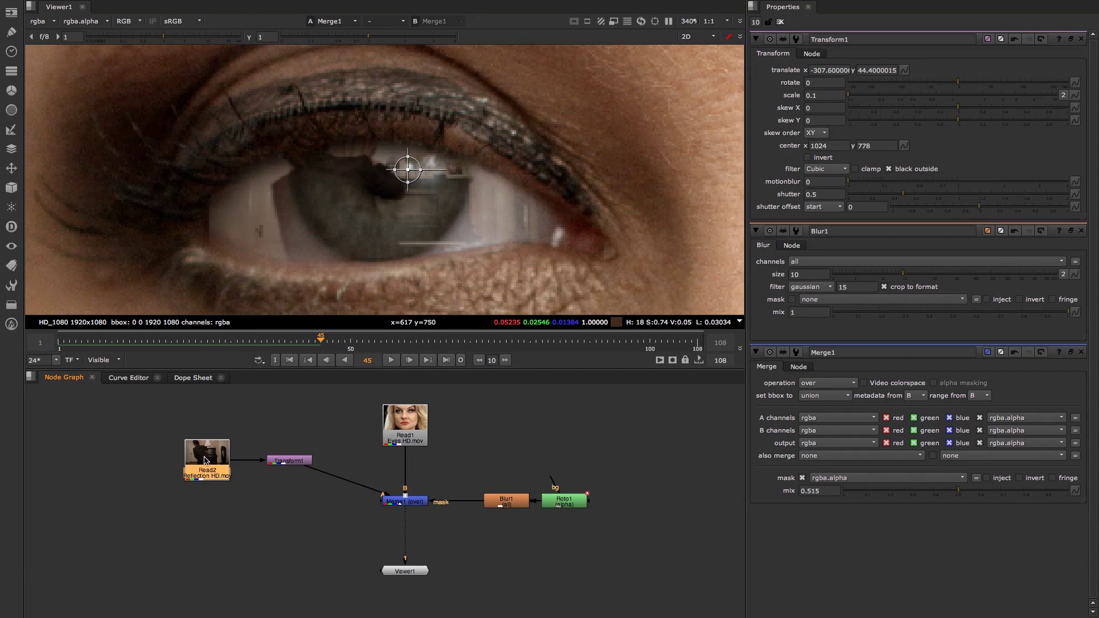
click(780, 21)
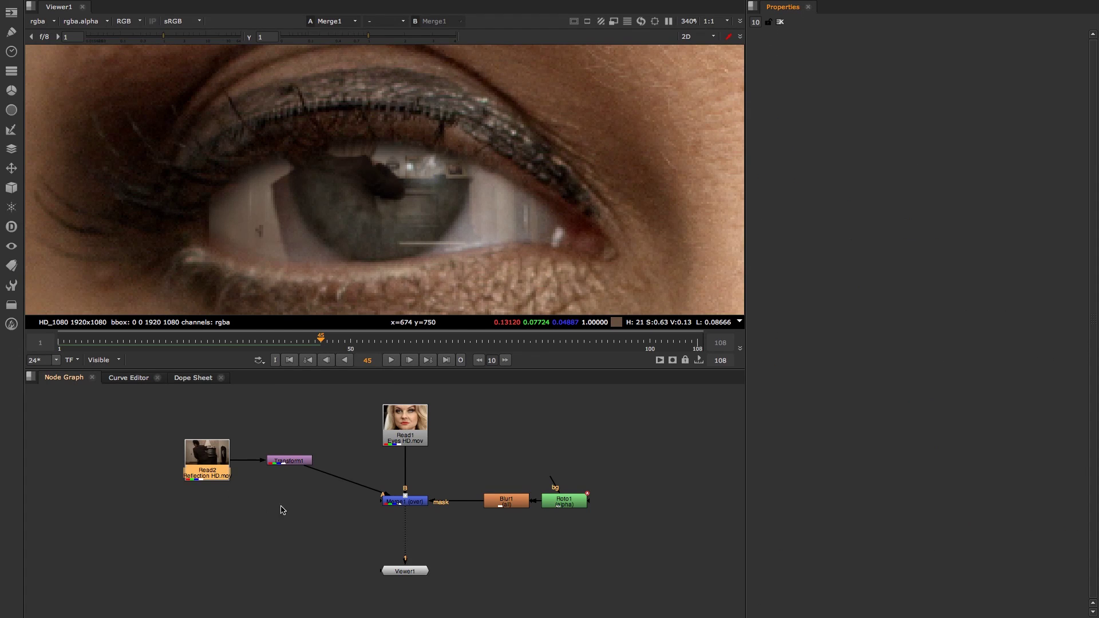
double_click(293, 463)
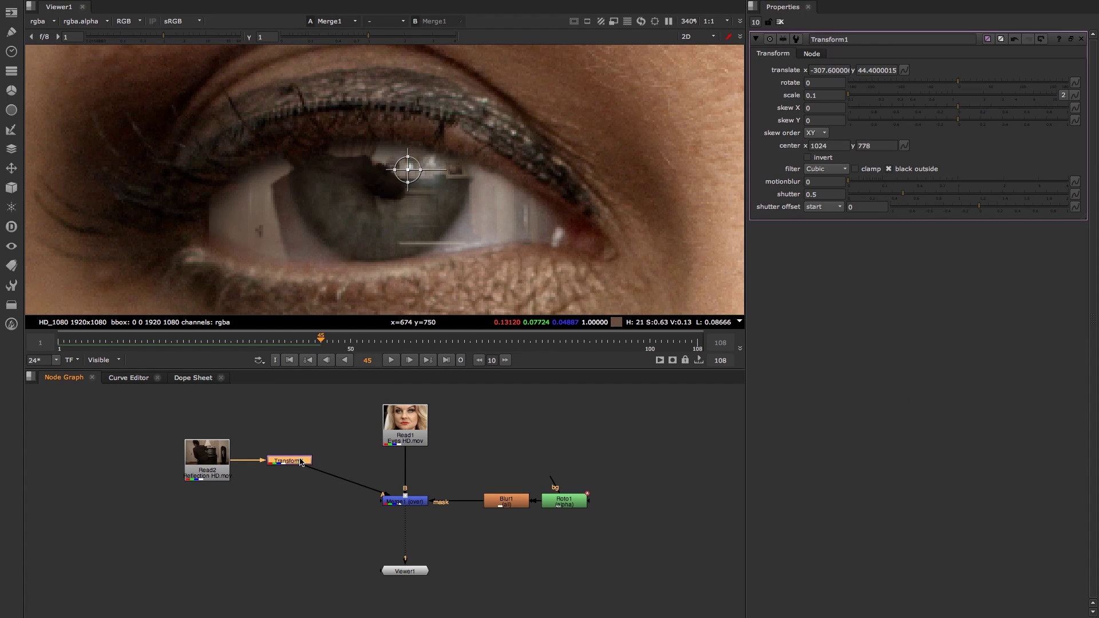
click(406, 170)
drag(405, 170, 395, 167)
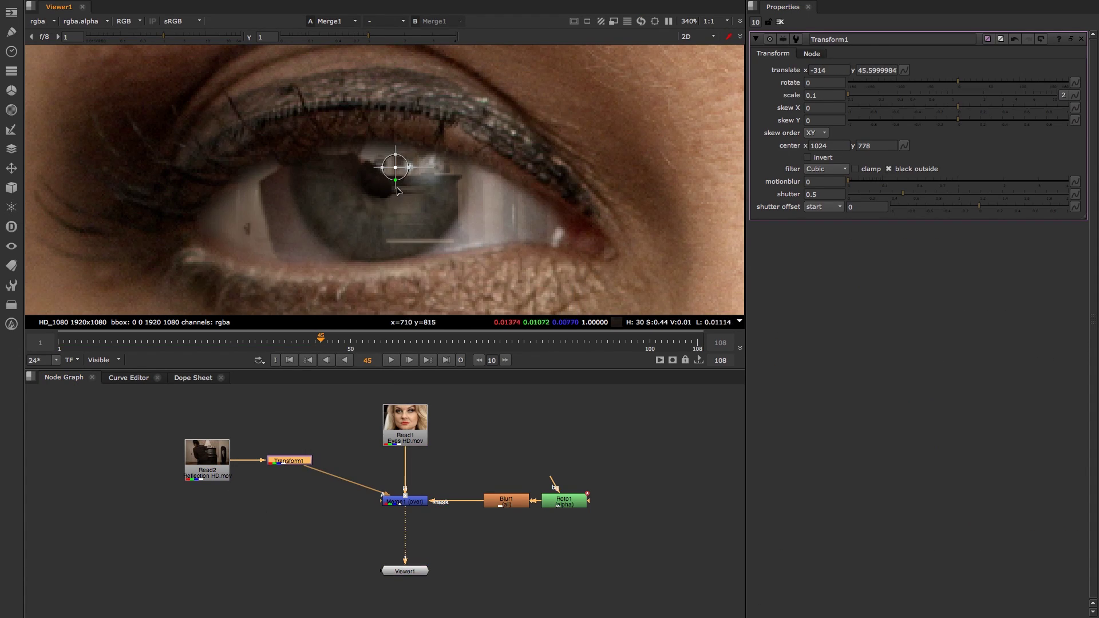
Step: Play the composite to check the repositioned reflection in the eye, and stop playback at an early frame
click(395, 361)
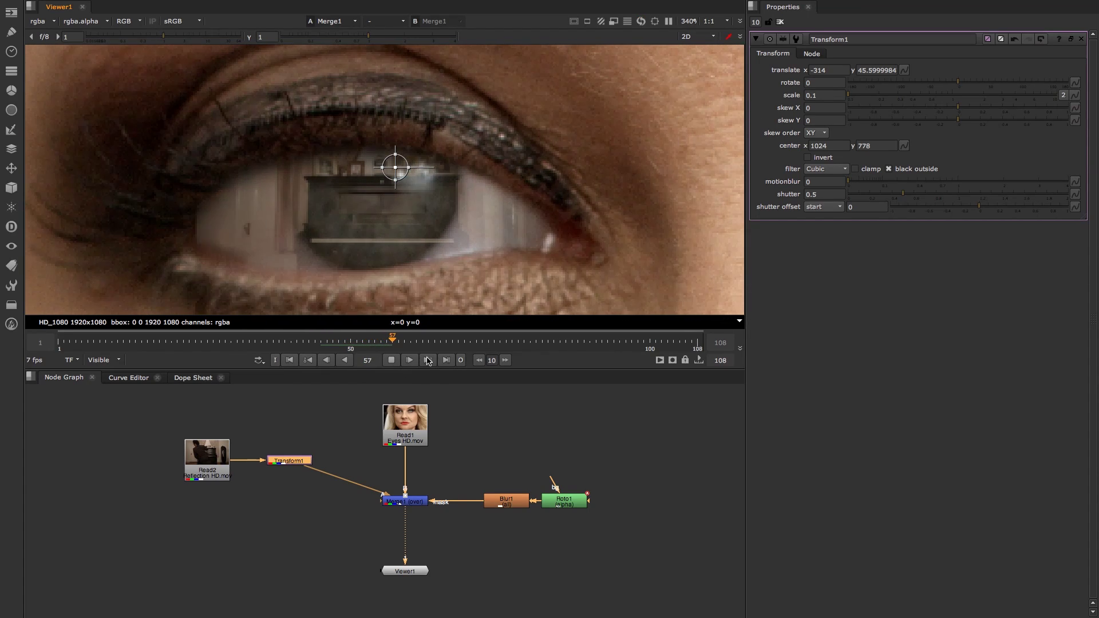
click(394, 362)
click(293, 363)
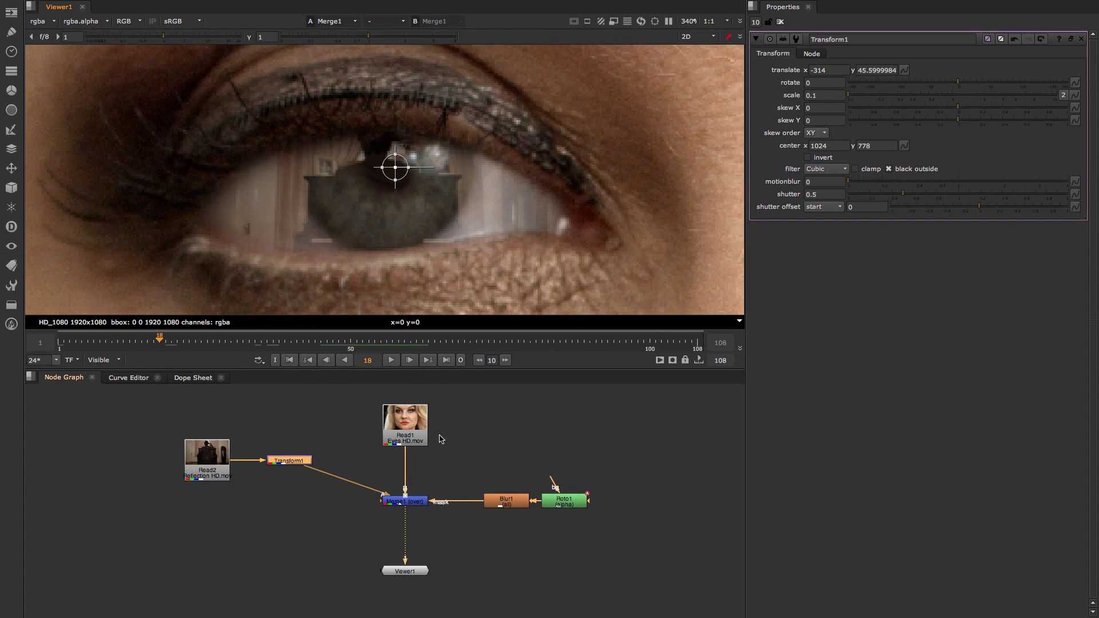
Step: Test the Merge node's mix at 1 and 0, and set it to 0.185 for a subtle reflection
double_click(405, 501)
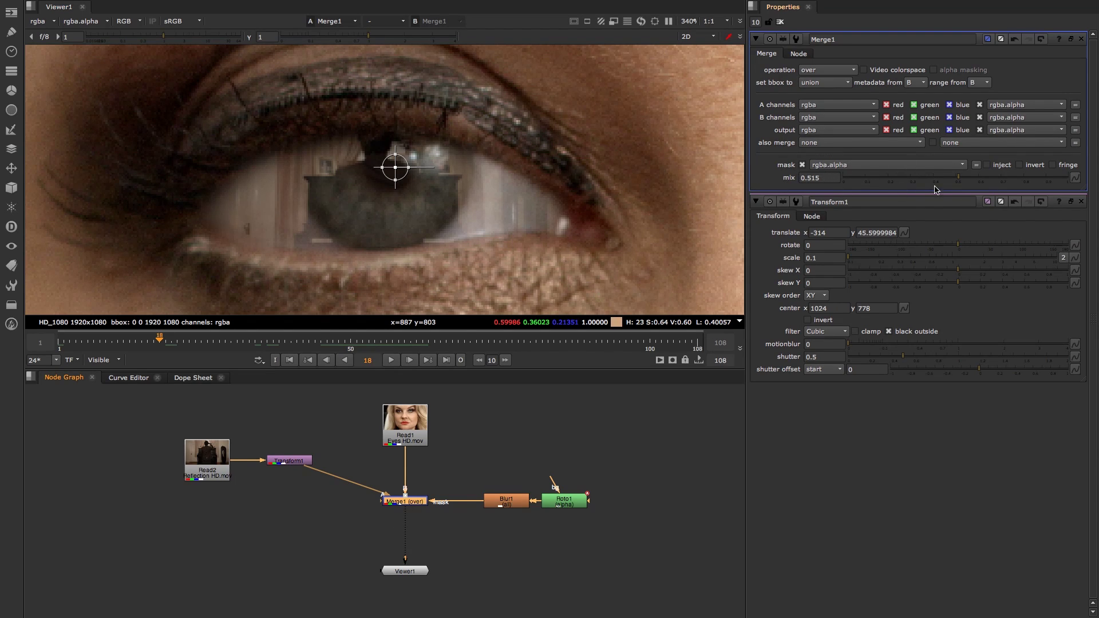
drag(962, 179, 1078, 182)
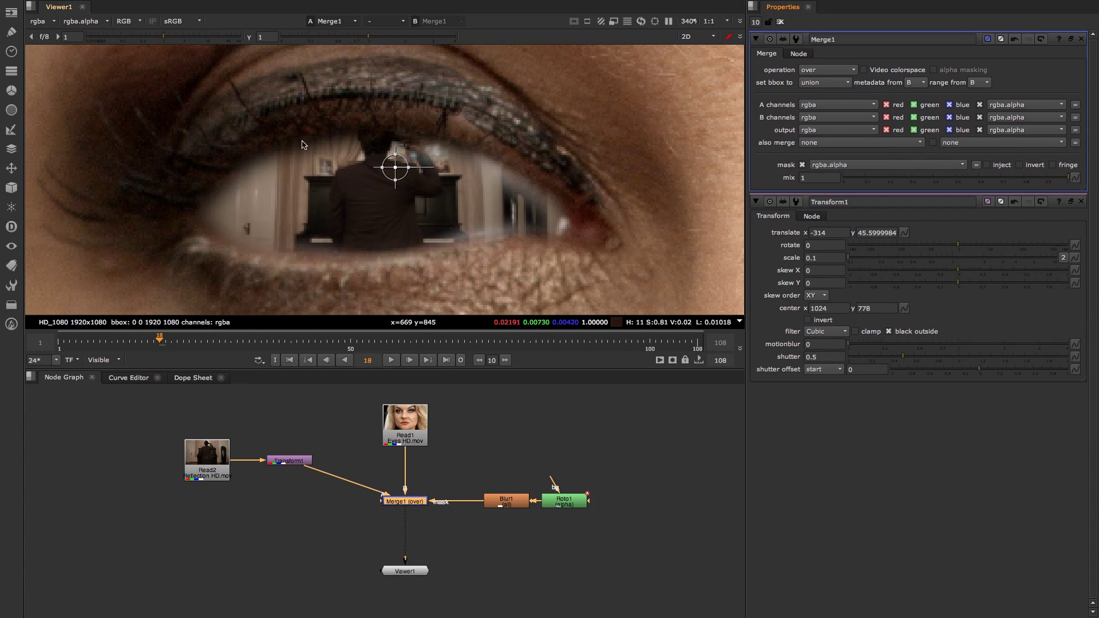
drag(873, 179, 842, 179)
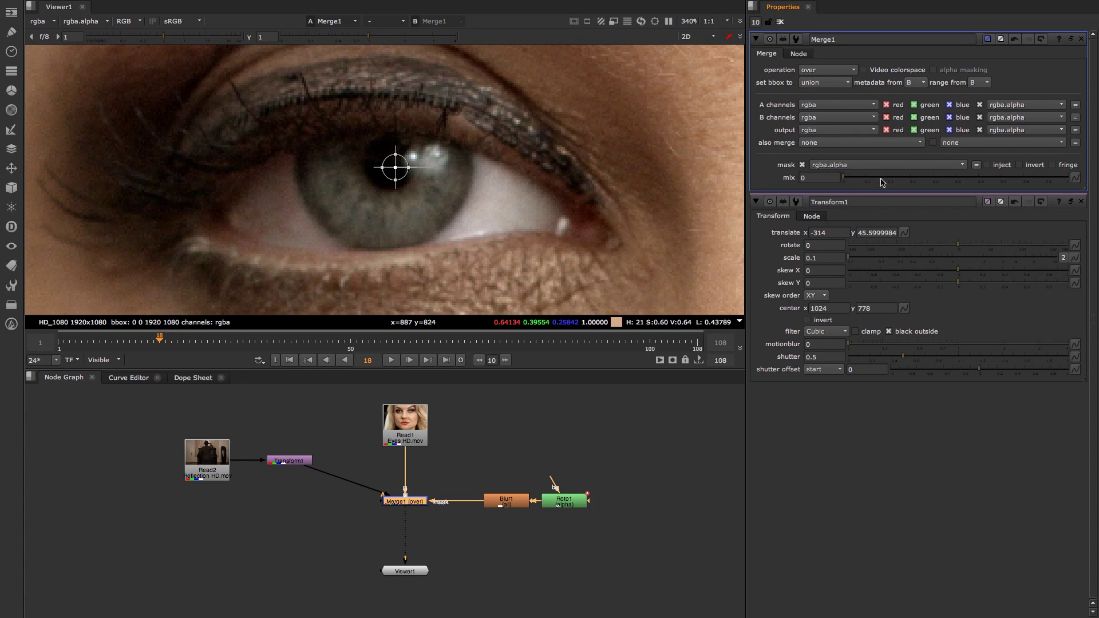
drag(853, 180, 896, 182)
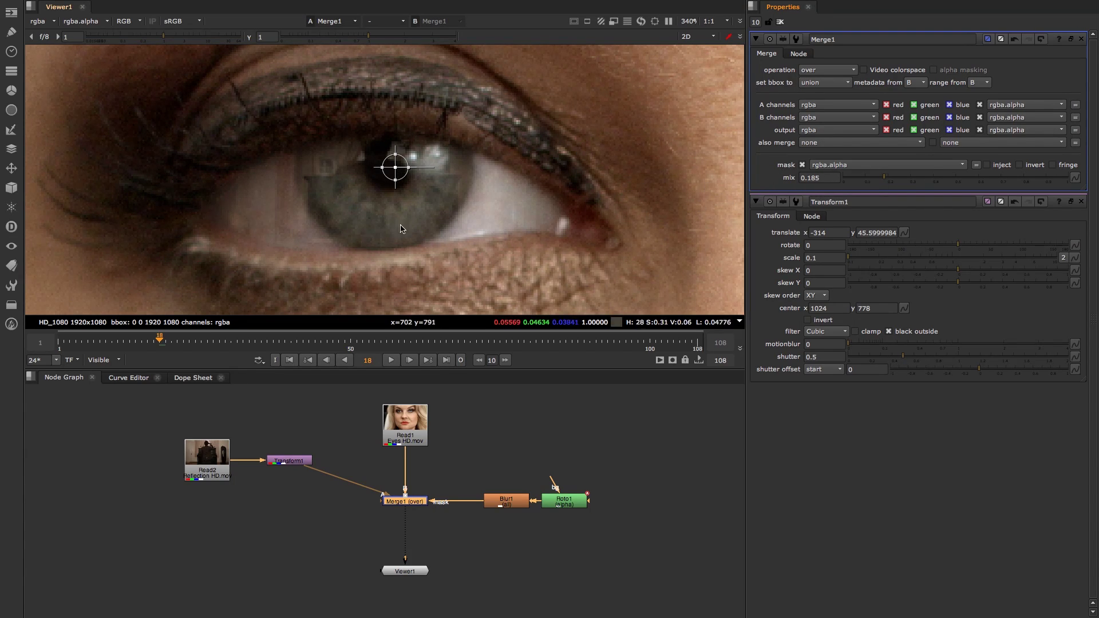
Step: Close all node properties, frame the upper face and play the composite from frame 1
key(f)
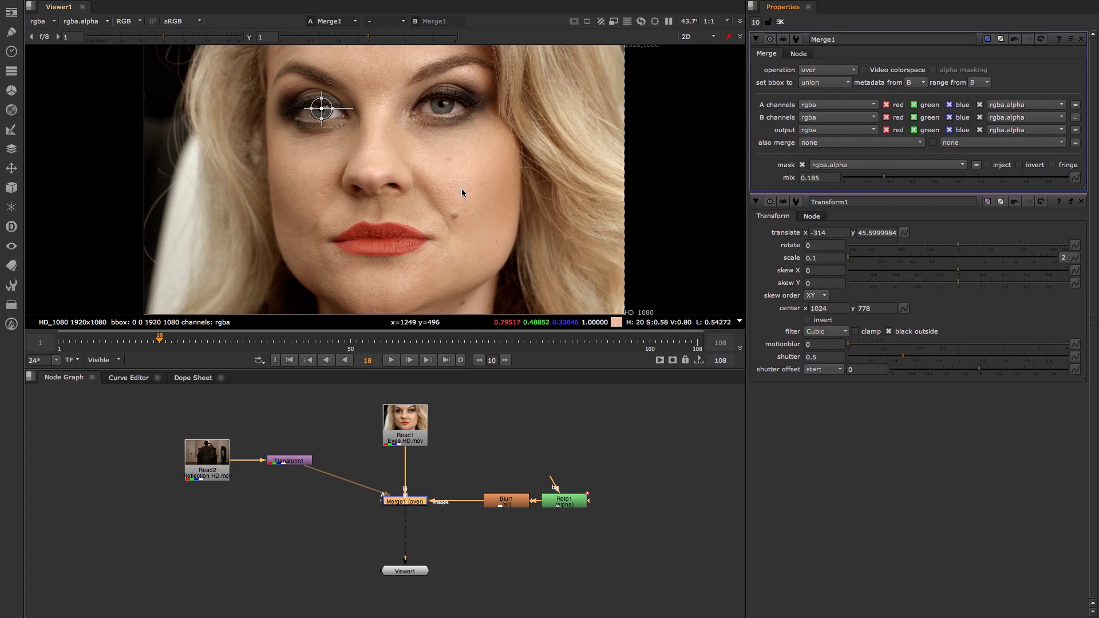
click(780, 21)
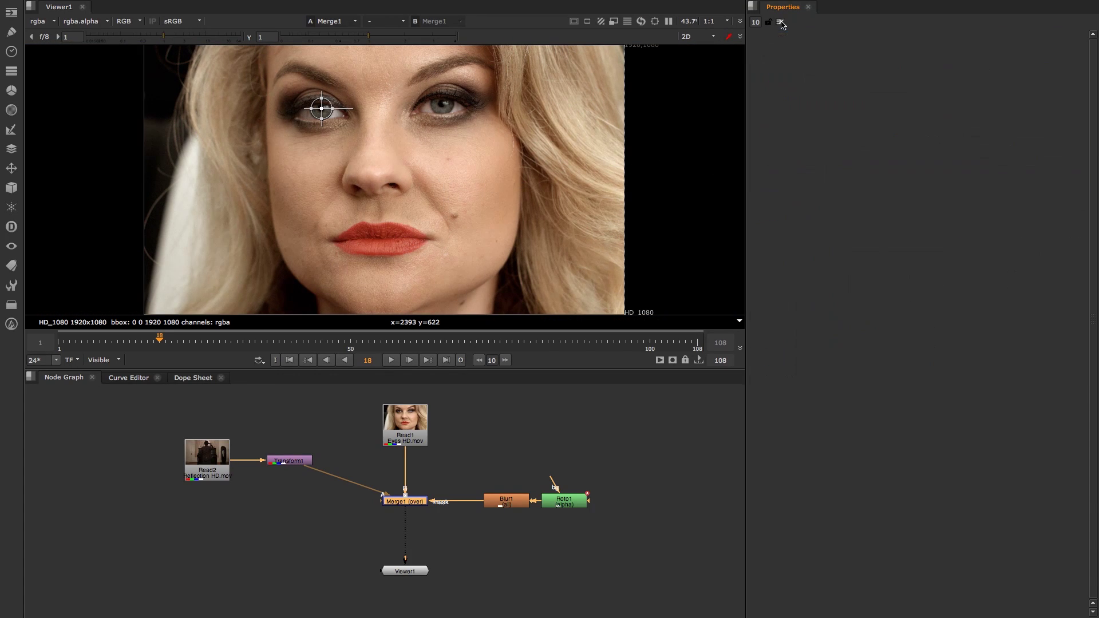
scroll(388, 163, up, 1)
scroll(389, 163, up, 1)
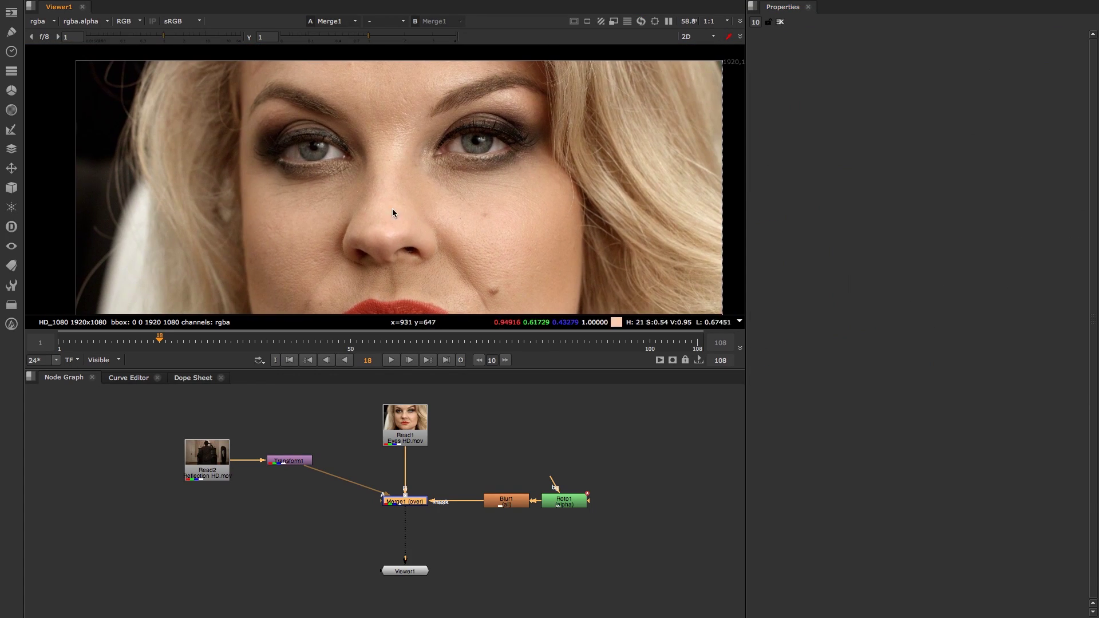
click(287, 360)
key(l)
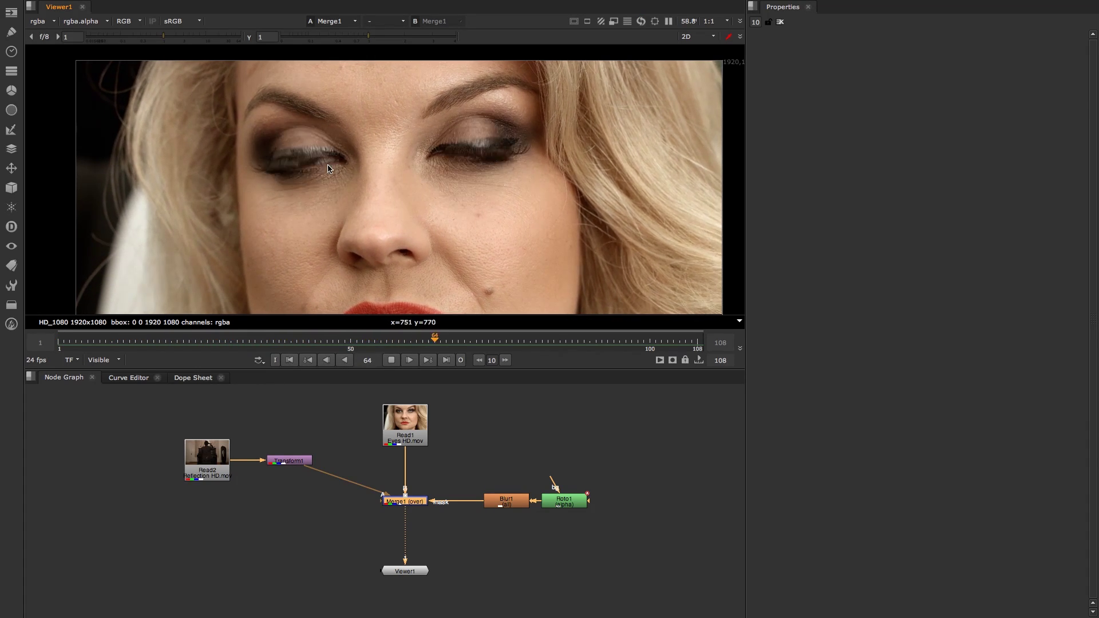
Step: Stop playback, scrub to frame 48 and examine the reflection in the eye against the other eye
click(392, 360)
click(232, 339)
drag(236, 337, 338, 339)
scroll(314, 150, up, 6)
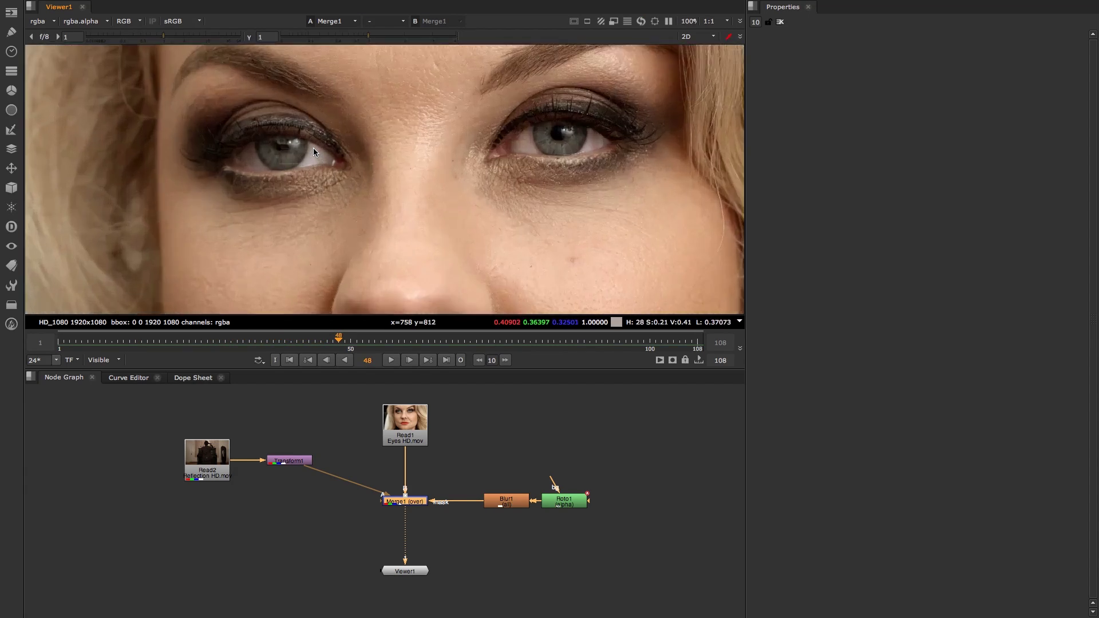
scroll(319, 144, down, 4)
scroll(323, 160, down, 1)
scroll(329, 178, up, 1)
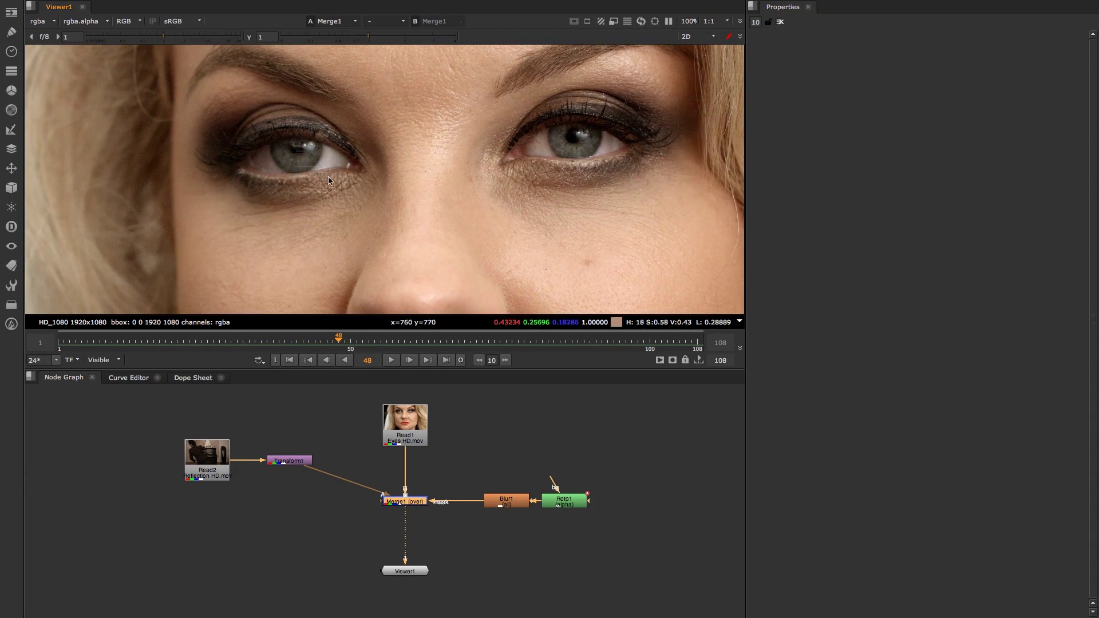
scroll(322, 170, down, 1)
scroll(325, 170, up, 1)
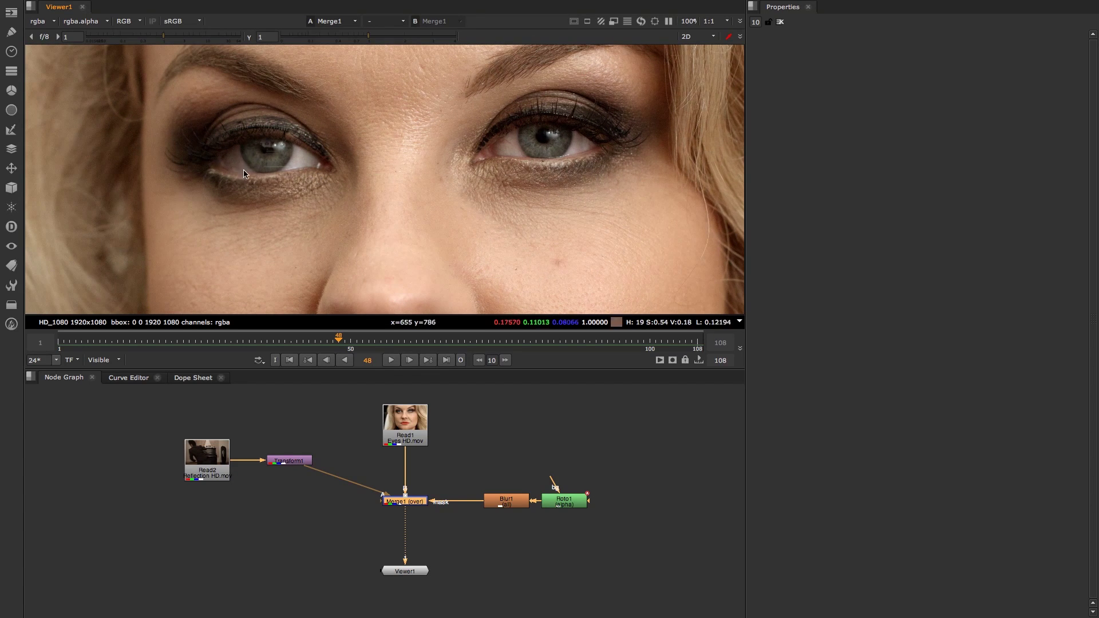
Step: Move the Transform node slightly toward the reflection footage and insert a Blur node between it and the Merge node
click(277, 499)
drag(292, 464, 285, 465)
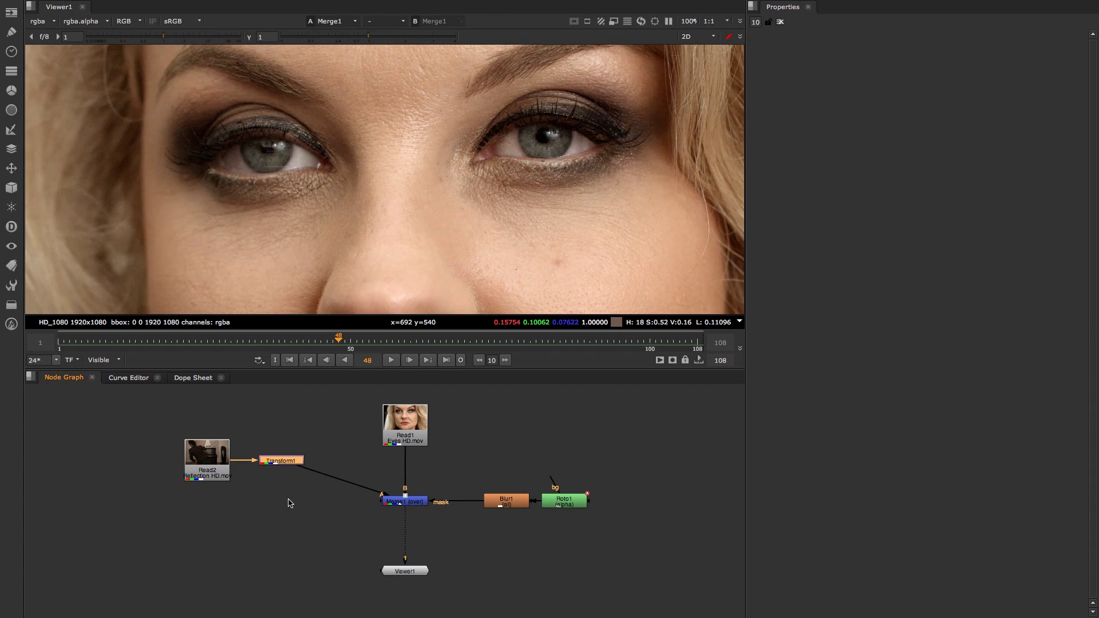
click(289, 503)
click(282, 466)
key(Tab)
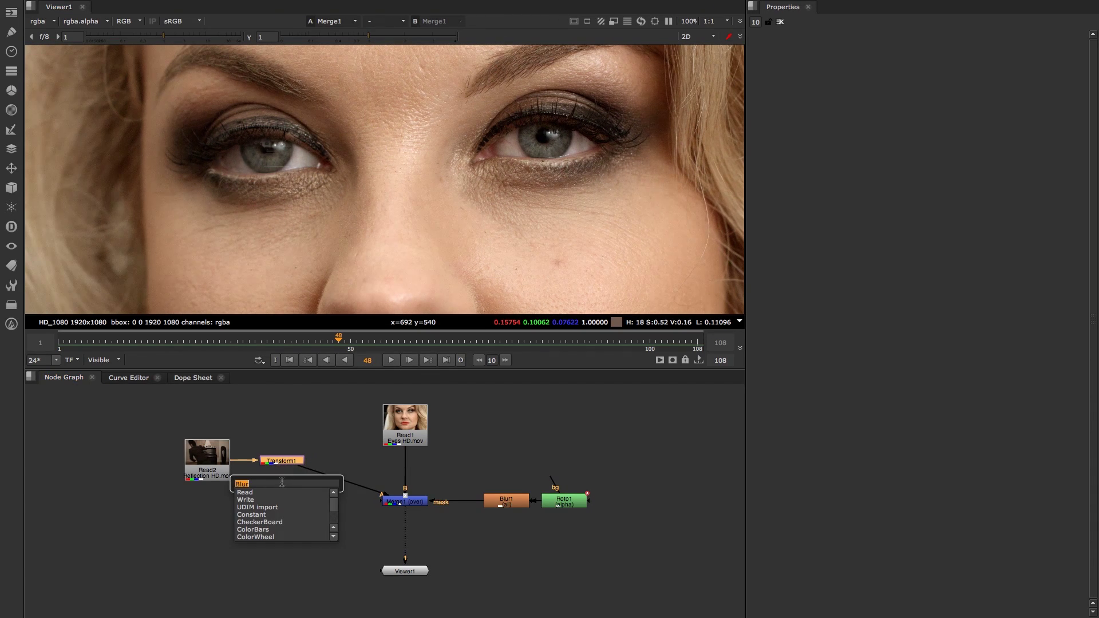
text(blu)
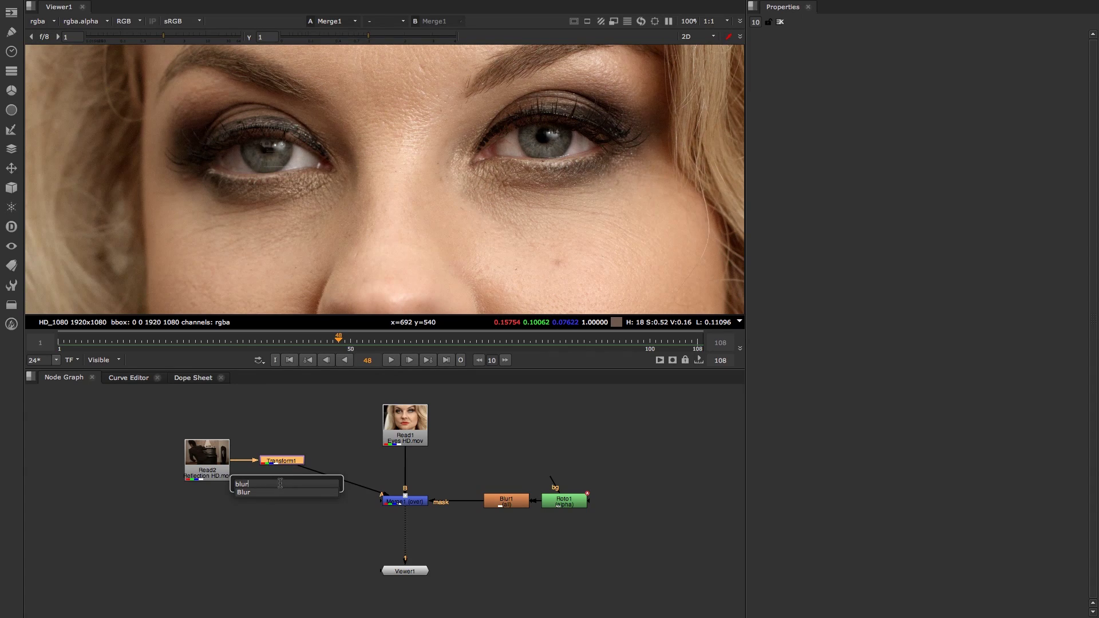
key(Return)
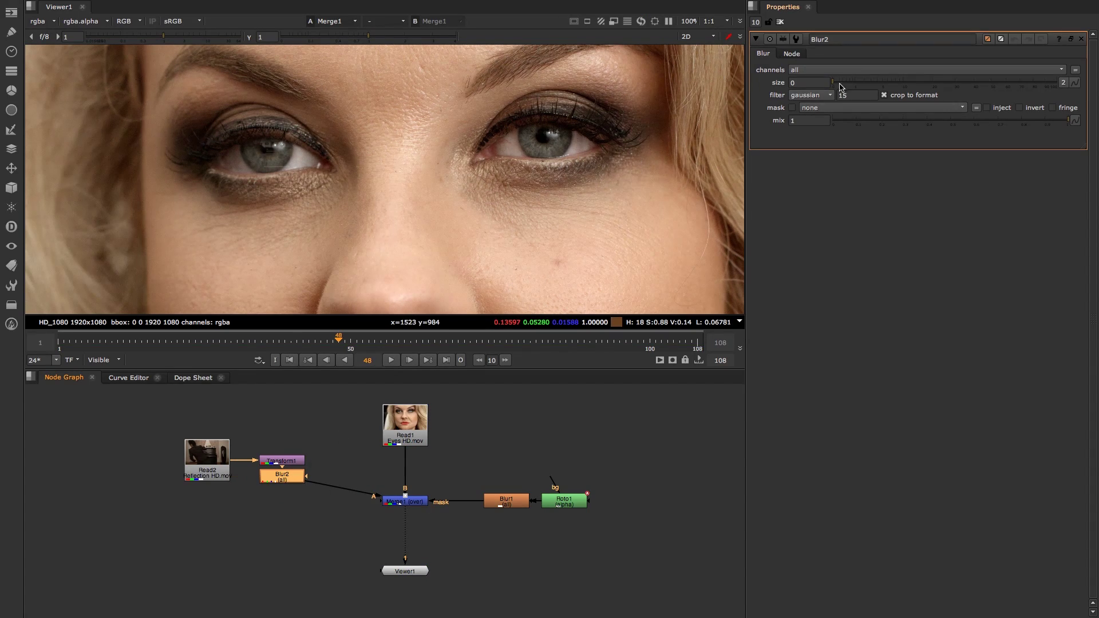
Step: Set the reflection's blur size to 1.6 and play the composite to check it
drag(841, 86, 874, 86)
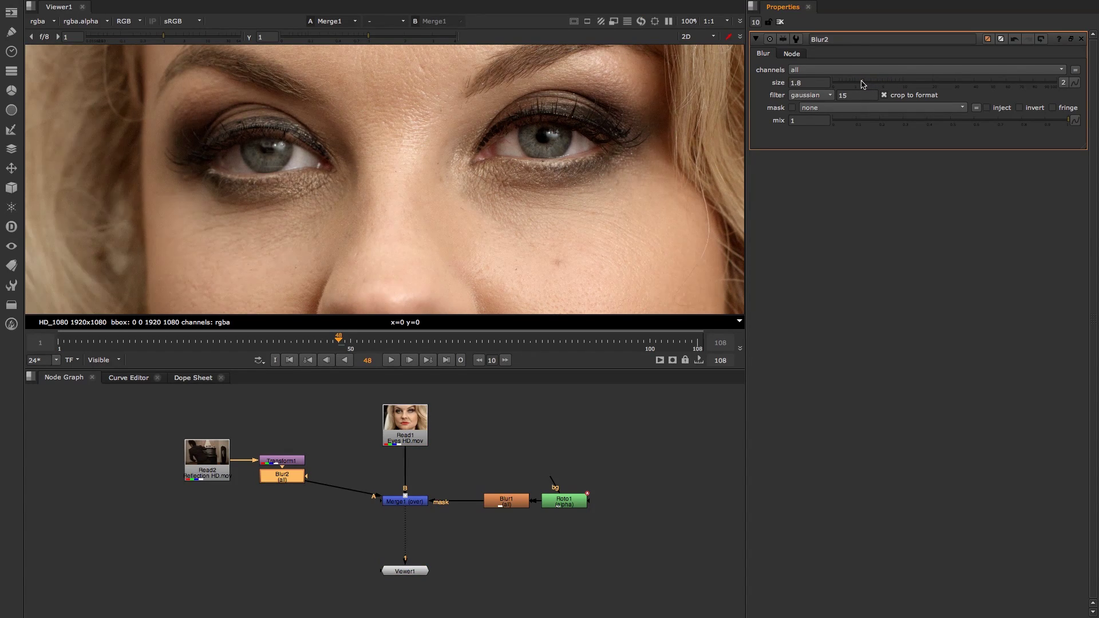
click(389, 360)
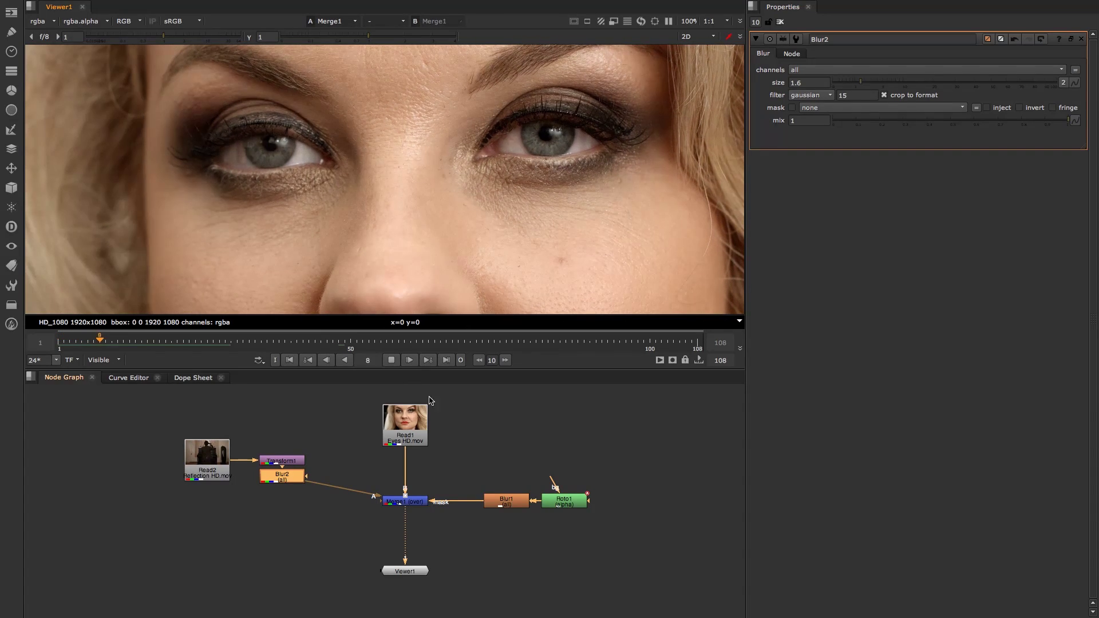